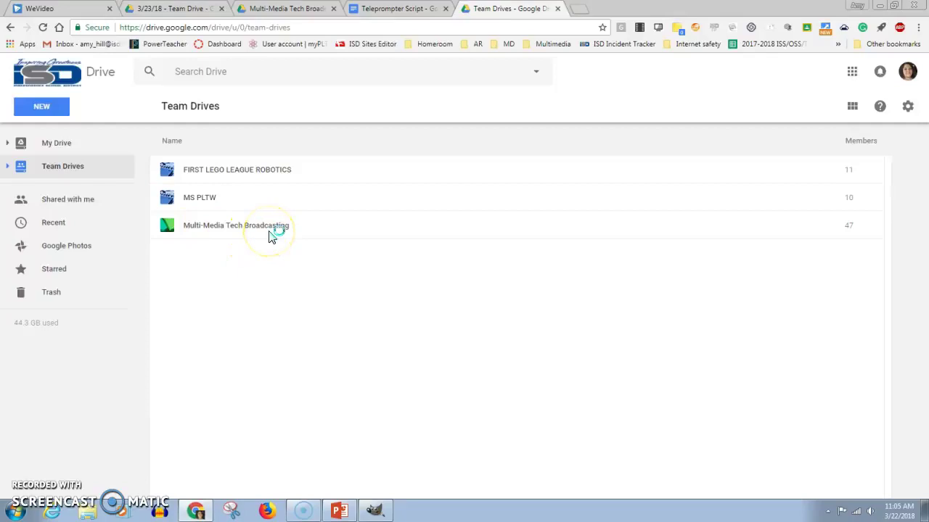
Open the GIMP folder inside the Multi-Media Tech Broadcasting team drive
{"action": "double_click", "coordinate": [270, 236]}
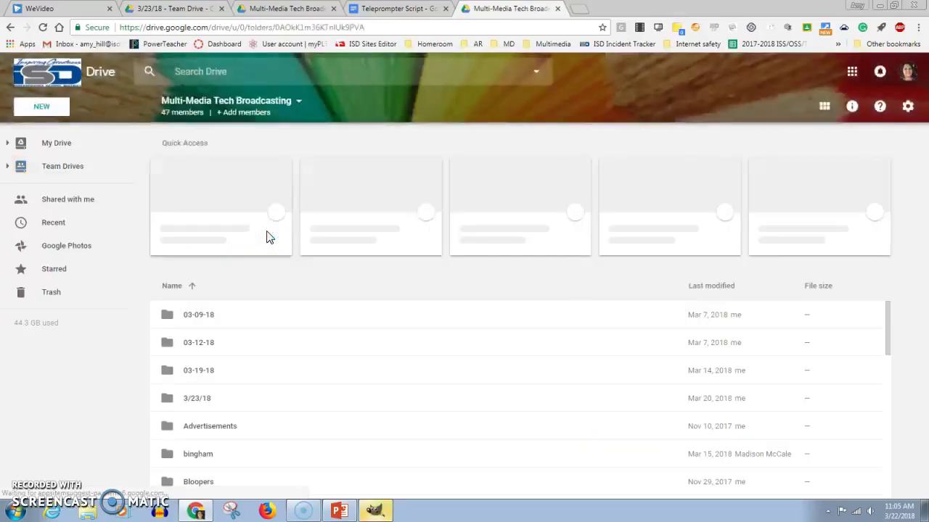
{"action": "scroll", "coordinate": [243, 362], "scroll_direction": "down", "scroll_amount": 3}
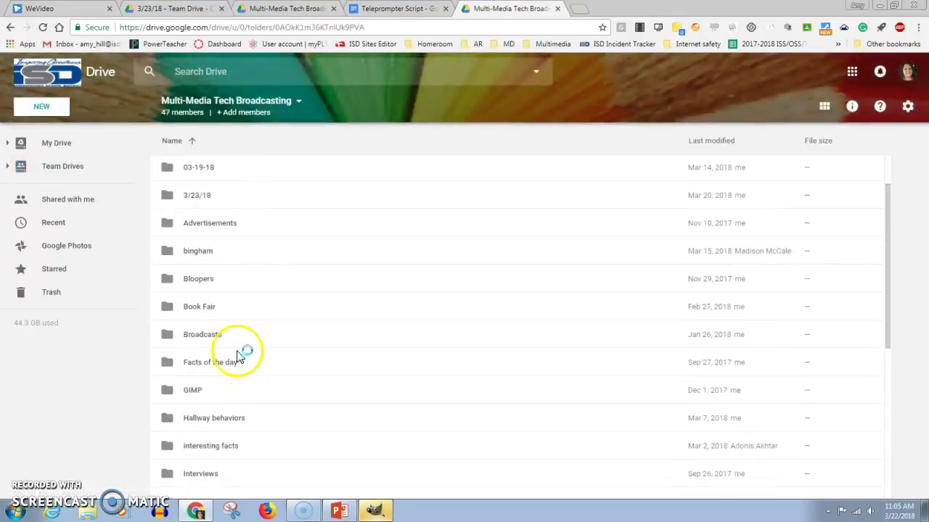
{"action": "double_click", "coordinate": [169, 392]}
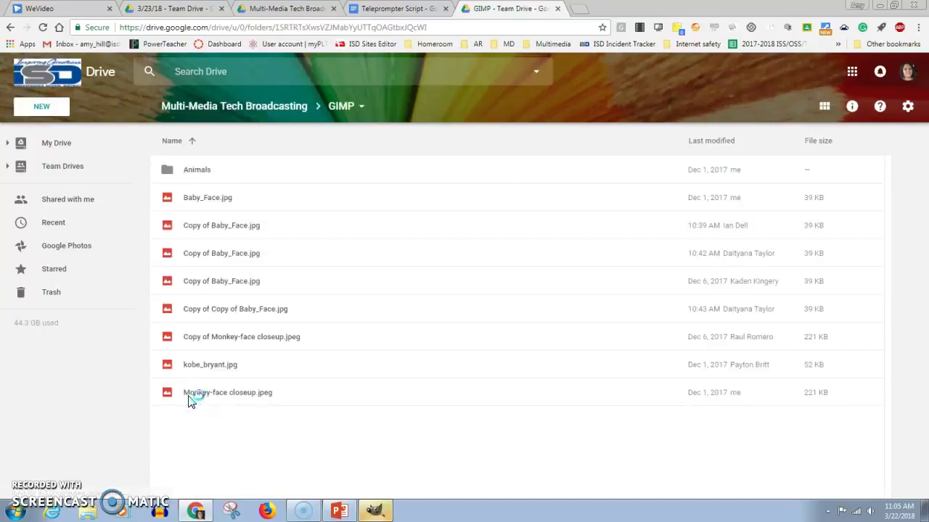
Look through the image files in the Animals folder and return to the GIMP folder
{"action": "double_click", "coordinate": [200, 173]}
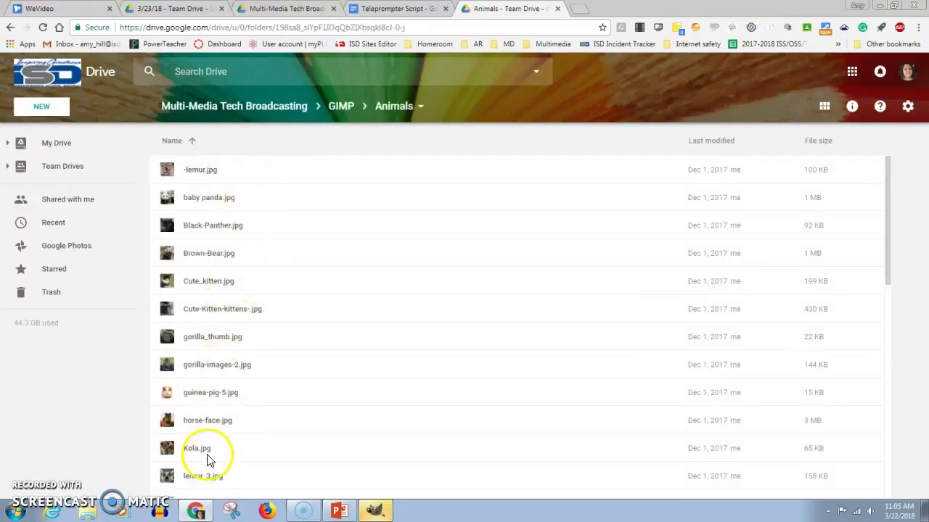
{"action": "scroll", "coordinate": [225, 345], "scroll_direction": "down", "scroll_amount": 3}
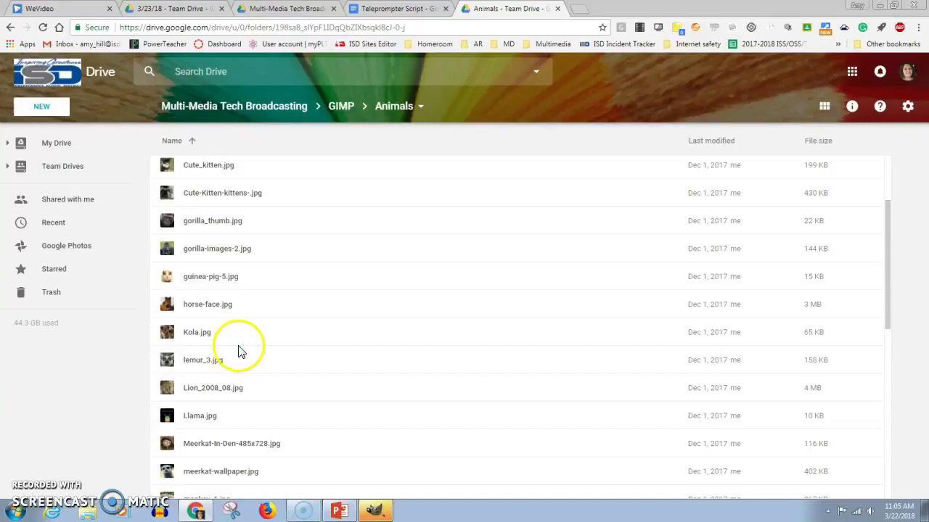
{"action": "left_click", "coordinate": [344, 120]}
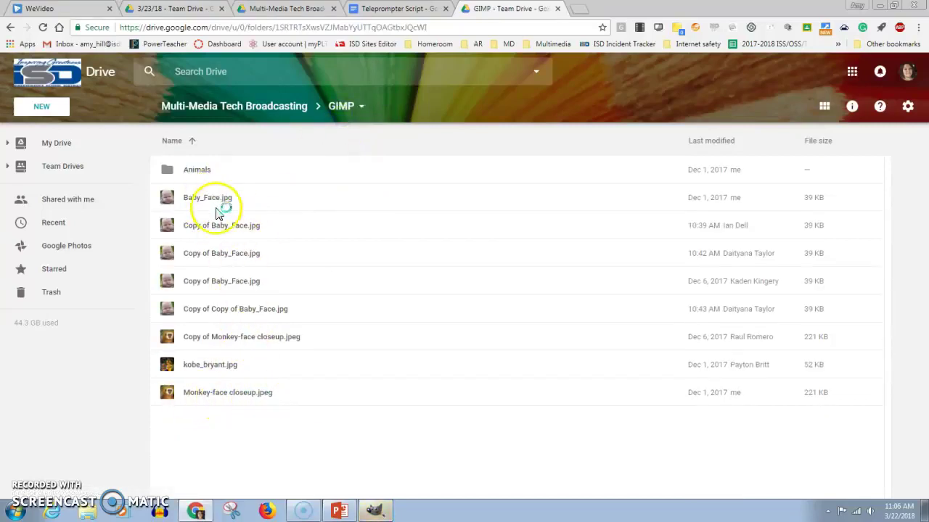
Snap the browser window to the right half of the screen and minimize the GIMP window to expose the desktop
{"action": "left_click_drag", "start_coordinate": [661, 13], "coordinate": [928, 48]}
{"action": "left_click", "coordinate": [407, 11]}
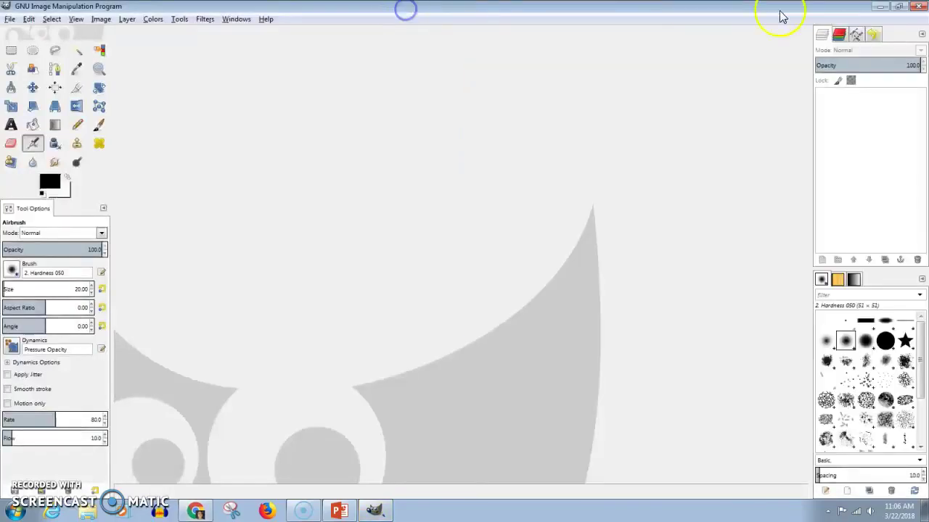
{"action": "left_click", "coordinate": [878, 8]}
Try to copy Baby_Face.jpg straight from the Drive file list onto the desktop
{"action": "left_click_drag", "start_coordinate": [664, 203], "coordinate": [346, 201]}
{"action": "left_click", "coordinate": [652, 208]}
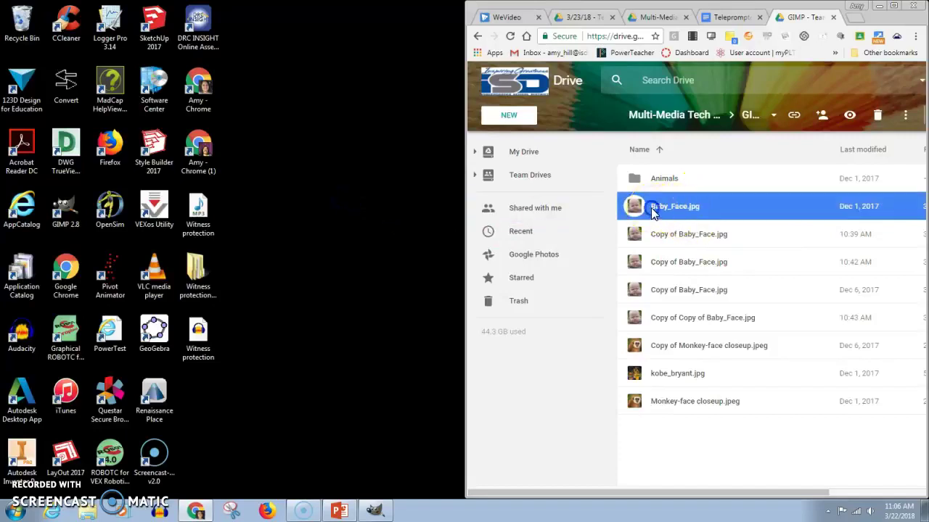
{"action": "left_click", "coordinate": [332, 227]}
{"action": "left_click", "coordinate": [653, 209]}
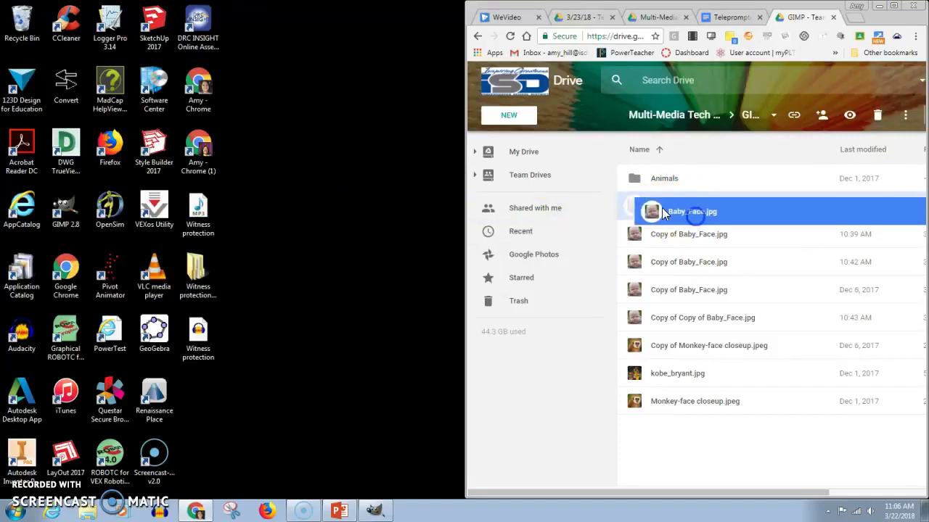
Download Baby_Face.jpg and Monkey-face closeup.jpeg from Drive and place both downloaded images on the desktop
{"action": "right_click", "coordinate": [652, 211]}
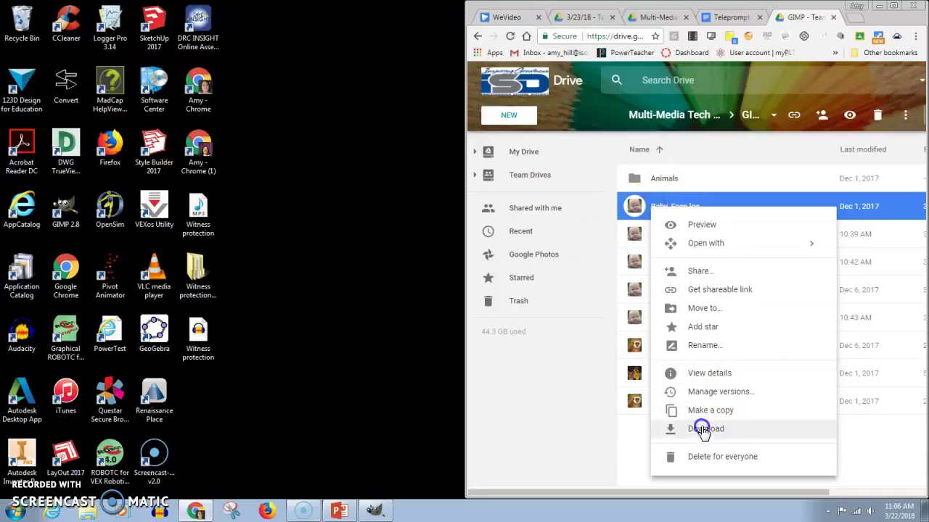
{"action": "left_click", "coordinate": [702, 431]}
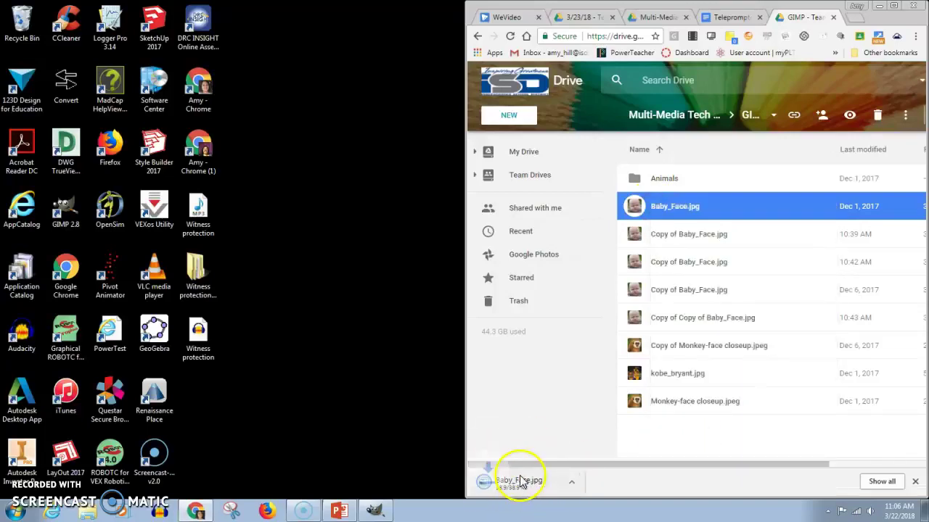
{"action": "left_click", "coordinate": [669, 401]}
{"action": "right_click", "coordinate": [669, 401]}
{"action": "left_click", "coordinate": [712, 358]}
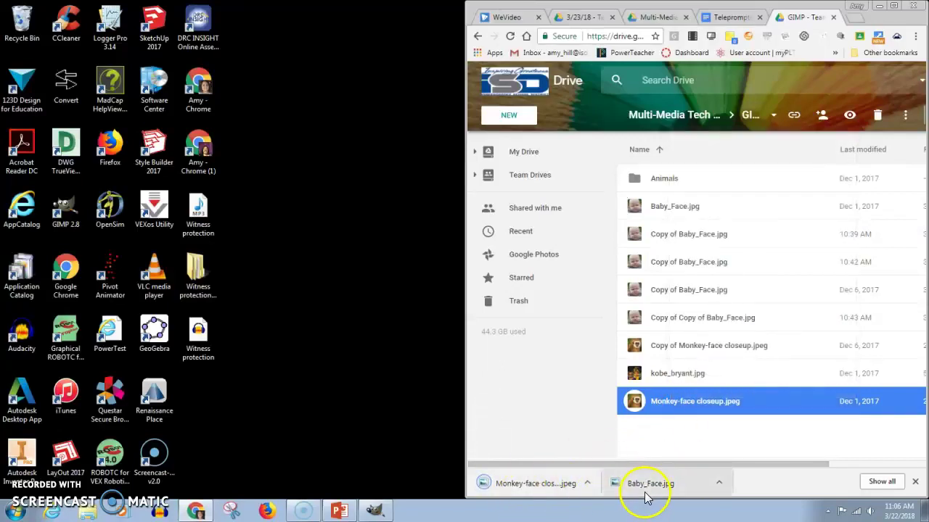
{"action": "left_click_drag", "start_coordinate": [505, 486], "coordinate": [404, 286]}
{"action": "left_click_drag", "start_coordinate": [652, 483], "coordinate": [426, 286]}
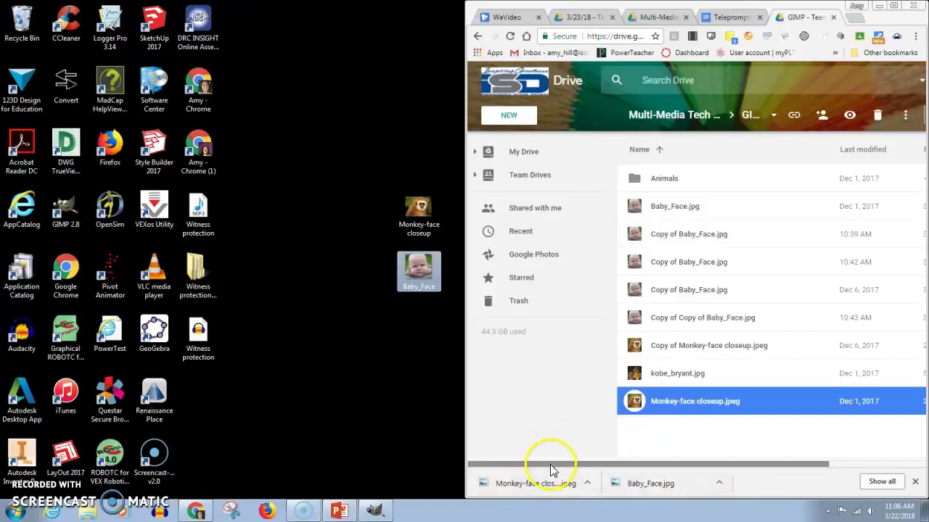
Check the computer's Downloads folder for the two downloaded images and close the file window
{"action": "left_click", "coordinate": [87, 511]}
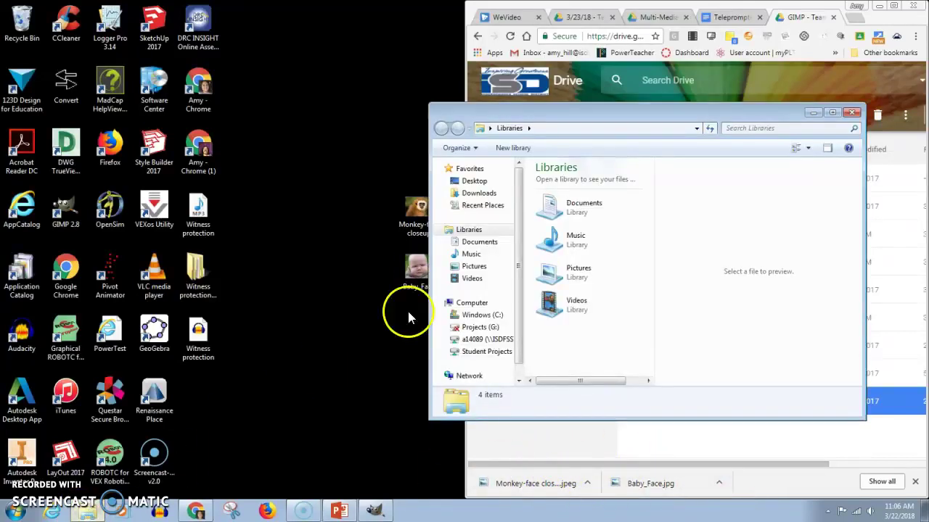
{"action": "left_click", "coordinate": [479, 193]}
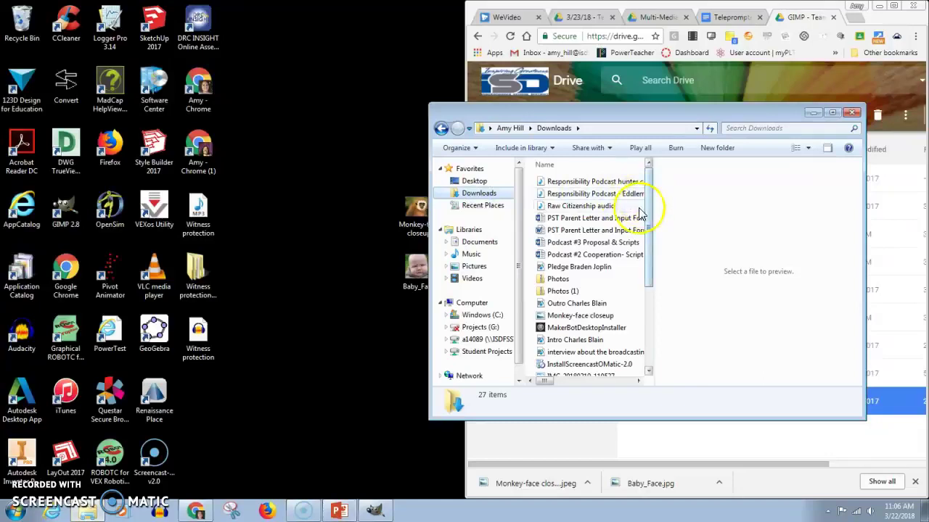
{"action": "left_click_drag", "start_coordinate": [638, 218], "coordinate": [649, 349]}
{"action": "left_click_drag", "start_coordinate": [574, 381], "coordinate": [521, 381]}
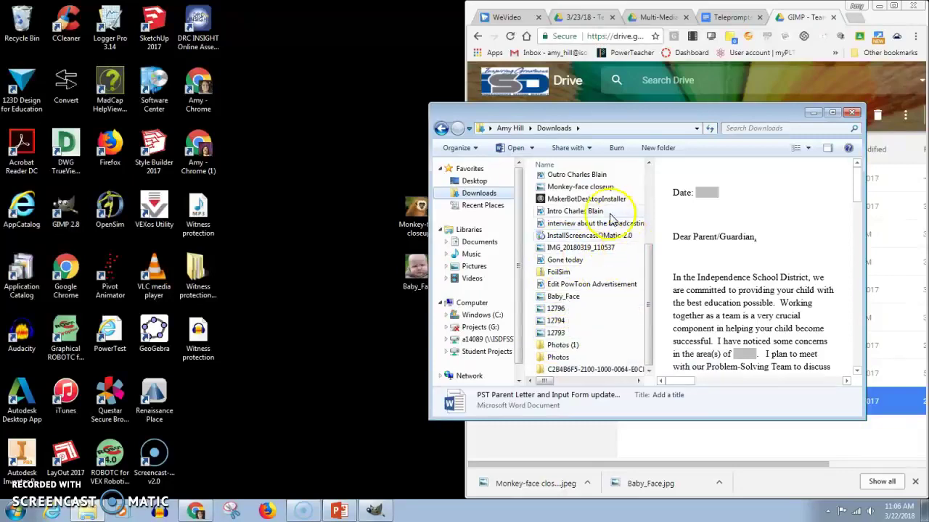
{"action": "left_click", "coordinate": [852, 111]}
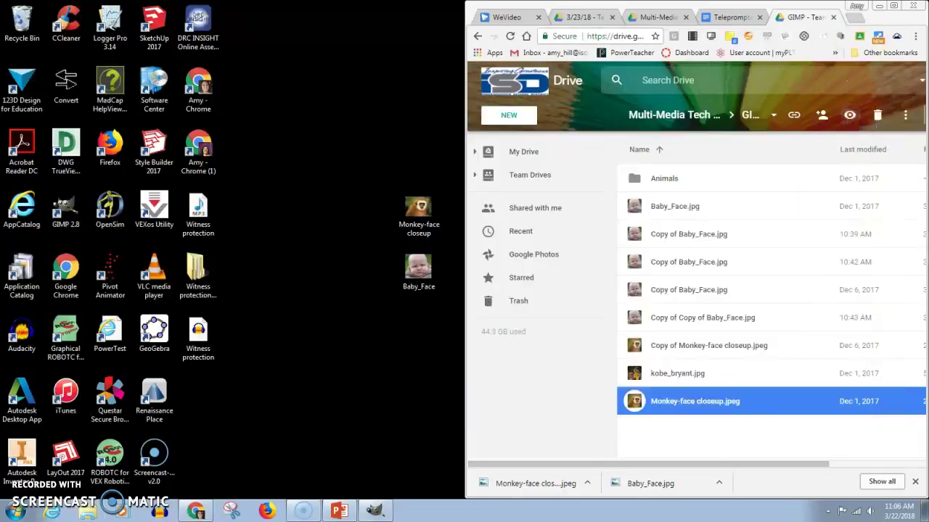
Close the browser, switch to GIMP and snap its window to the right half of the screen beside the desktop images
{"action": "left_click", "coordinate": [913, 7]}
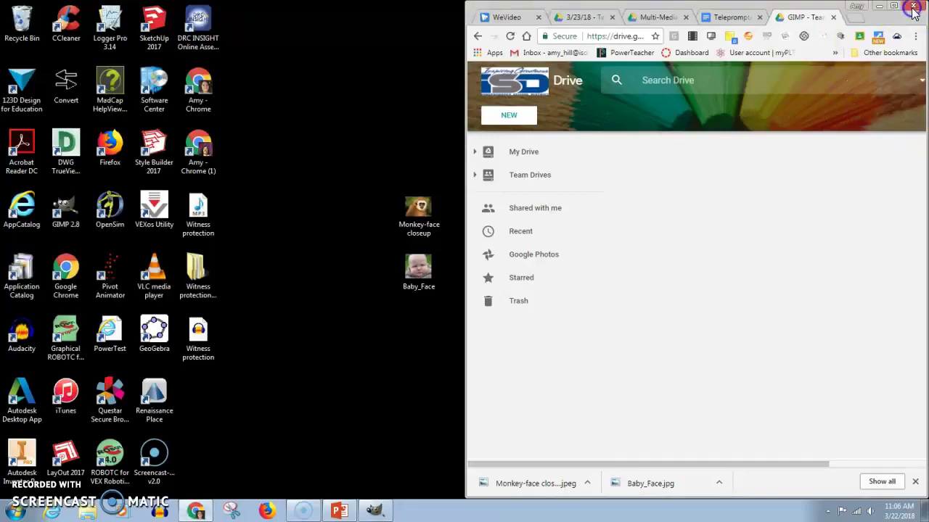
{"action": "left_click", "coordinate": [372, 512]}
{"action": "left_click_drag", "start_coordinate": [540, 7], "coordinate": [928, 145]}
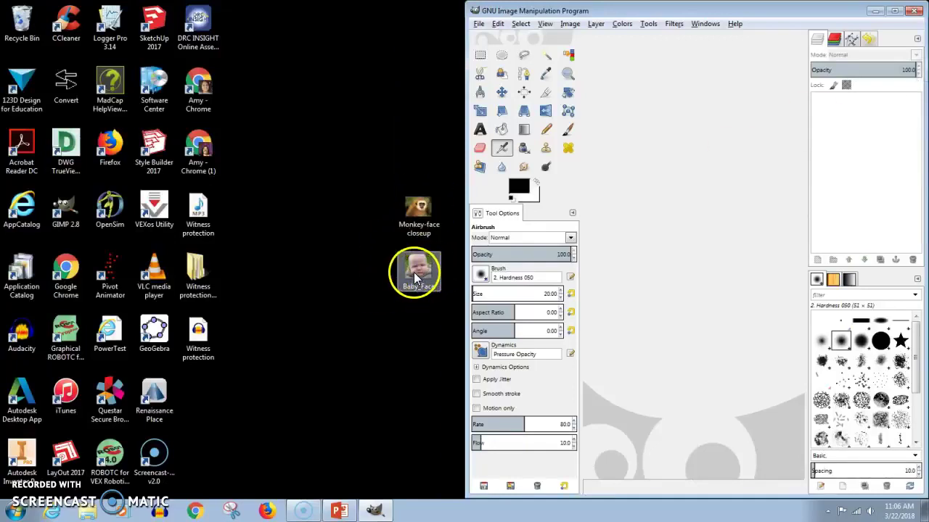
Open the desktop image Baby_Face in GIMP, add Monkey-face closeup as a layer above it, and maximize the window
{"action": "left_click_drag", "start_coordinate": [416, 278], "coordinate": [697, 231]}
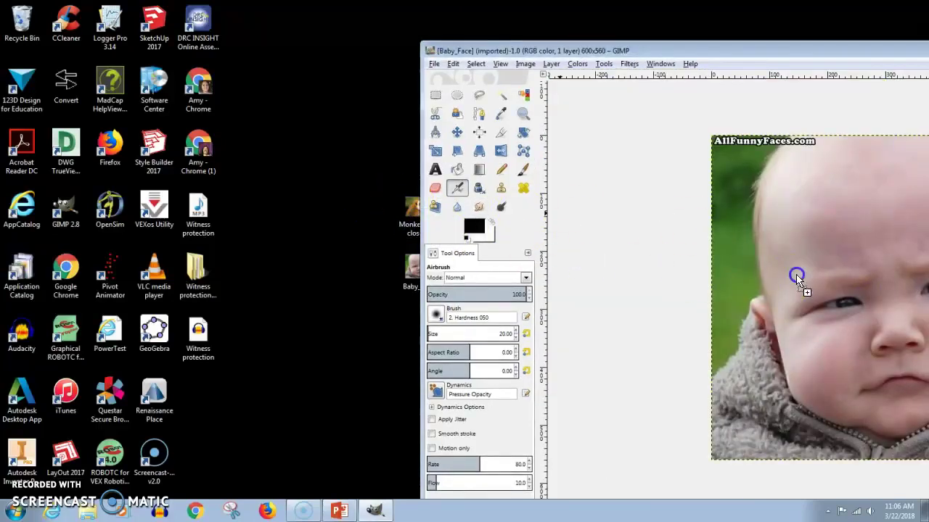
{"action": "left_click_drag", "start_coordinate": [797, 278], "coordinate": [796, 279]}
{"action": "left_click_drag", "start_coordinate": [578, 48], "coordinate": [409, 47]}
{"action": "double_click", "coordinate": [410, 50]}
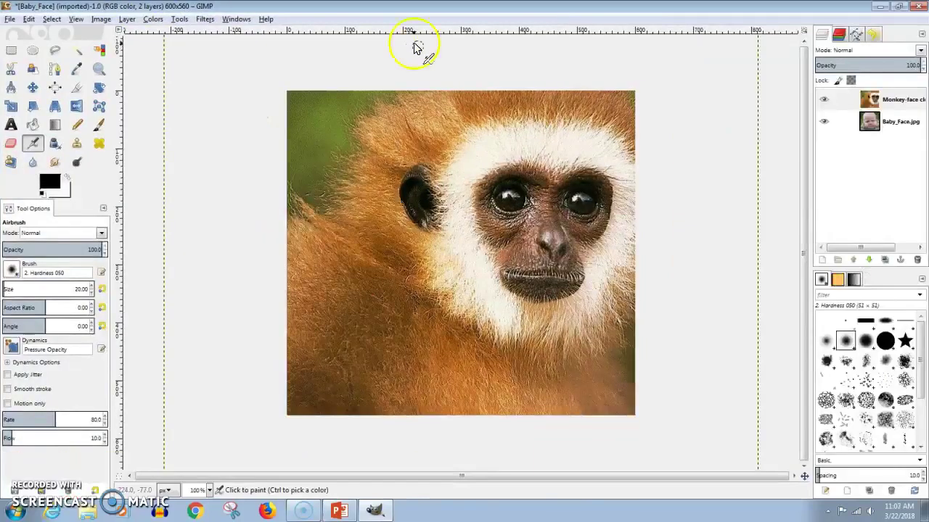
Add an alpha channel to the Monkey-face closeup layer
{"action": "left_click", "coordinate": [891, 127]}
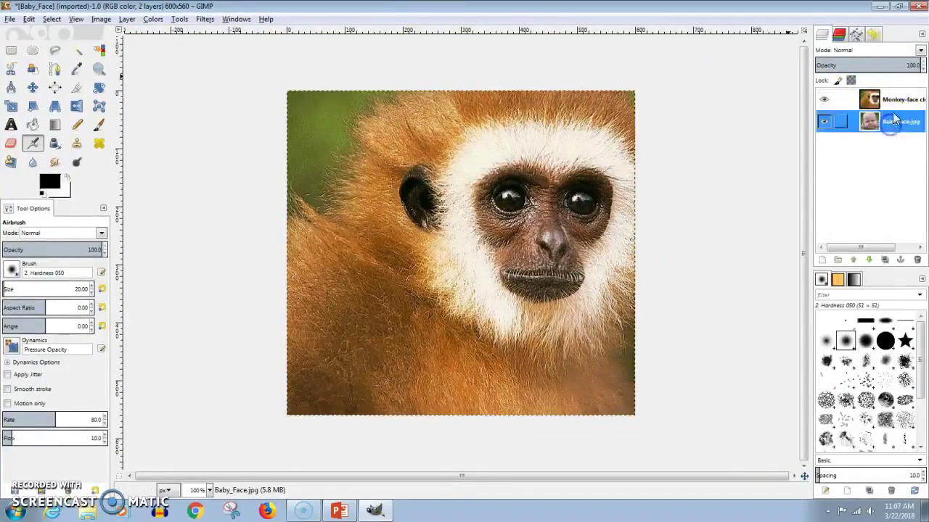
{"action": "left_click", "coordinate": [896, 105]}
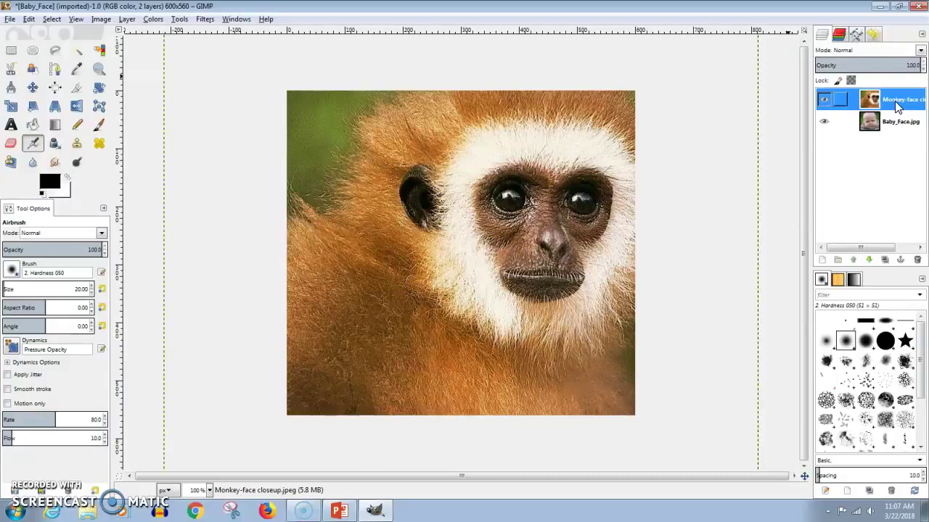
{"action": "right_click", "coordinate": [897, 106]}
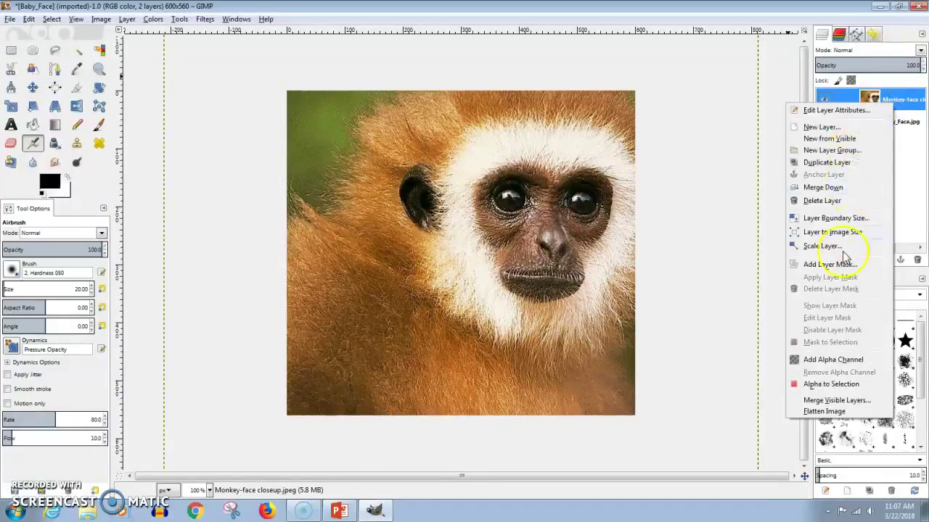
{"action": "left_click", "coordinate": [851, 366]}
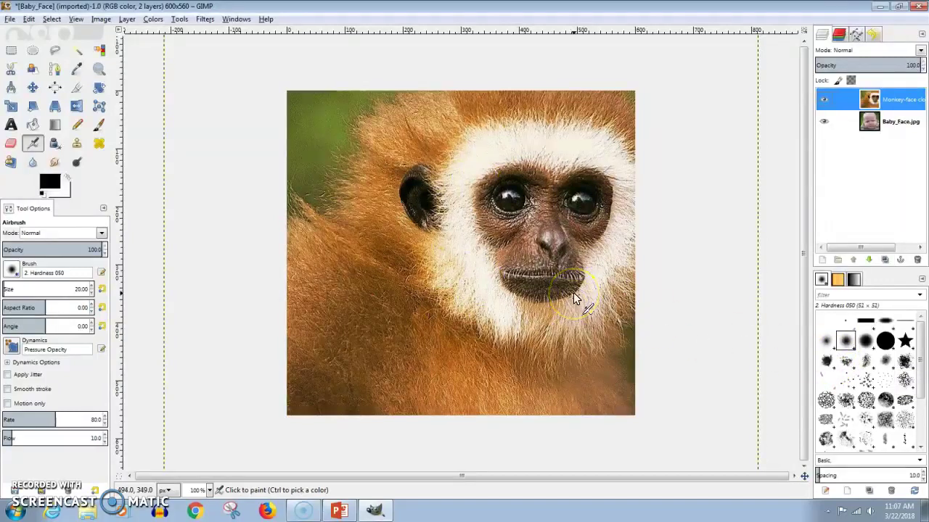
Check the alpha channel options of the Monkey-face closeup layer without changing them
{"action": "left_click", "coordinate": [905, 105]}
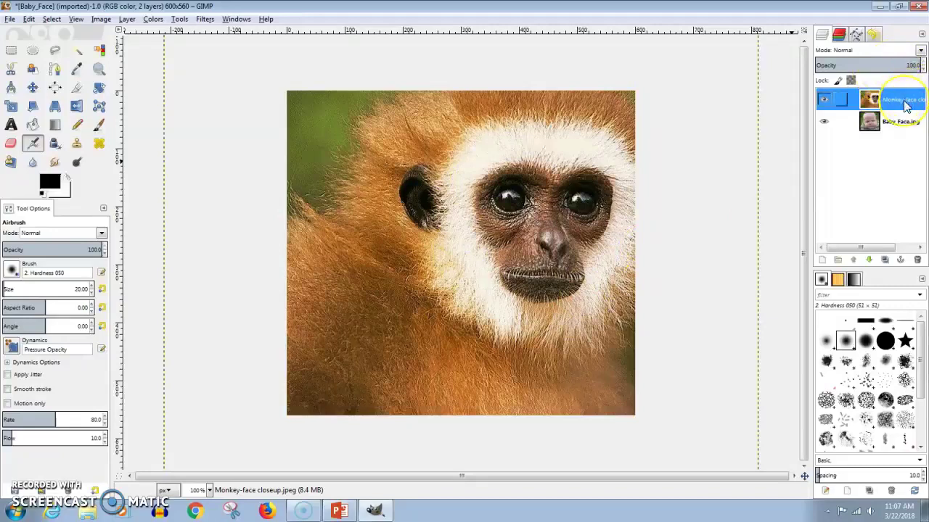
{"action": "right_click", "coordinate": [904, 105]}
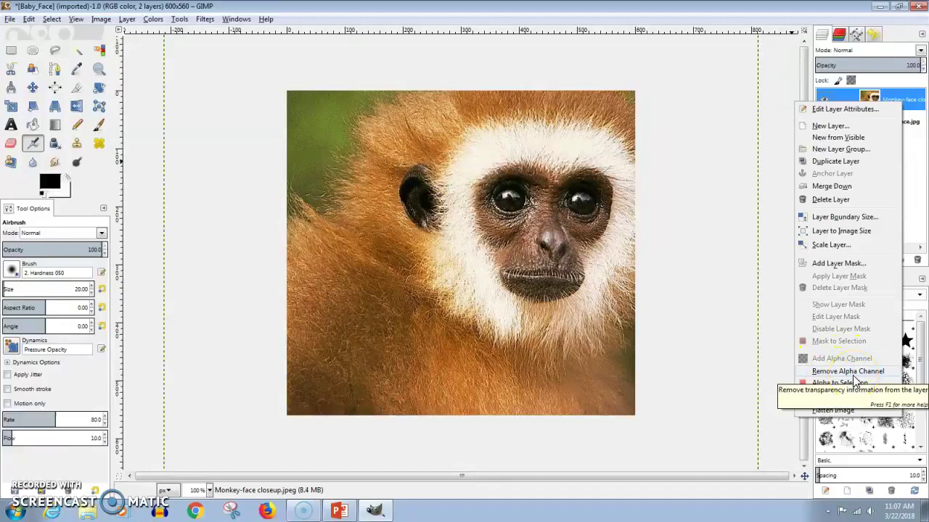
{"action": "left_click", "coordinate": [668, 239]}
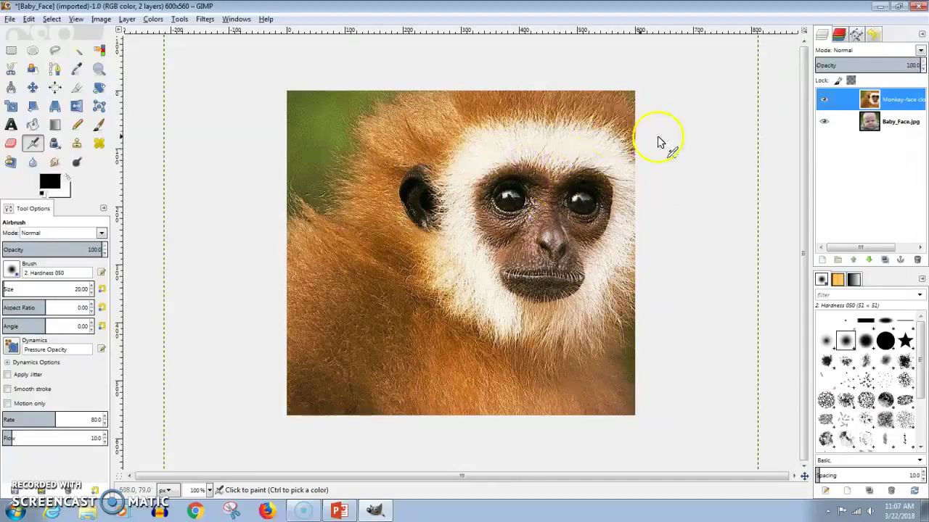
Move the monkey layer so its whole face sits centred within the canvas
{"action": "scroll", "coordinate": [658, 154], "scroll_direction": "down", "scroll_amount": 3}
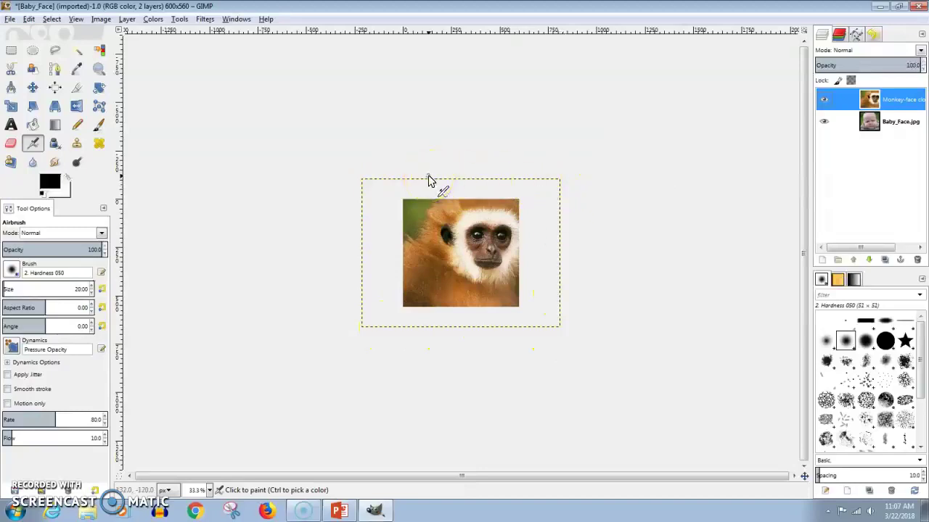
{"action": "left_click", "coordinate": [33, 88]}
{"action": "left_click_drag", "start_coordinate": [483, 245], "coordinate": [465, 256]}
{"action": "left_click", "coordinate": [440, 274]}
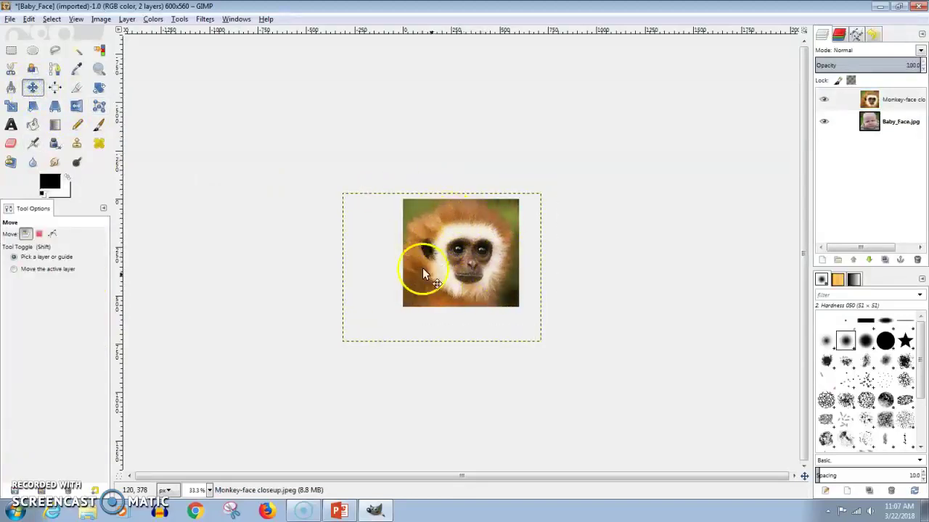
{"action": "left_click", "coordinate": [482, 260]}
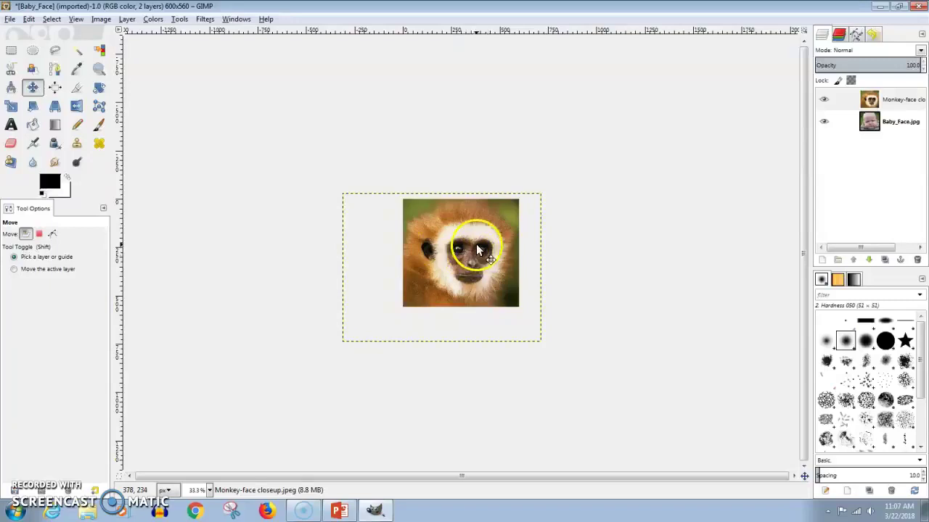
{"action": "scroll", "coordinate": [467, 253], "scroll_direction": "up", "scroll_amount": 4}
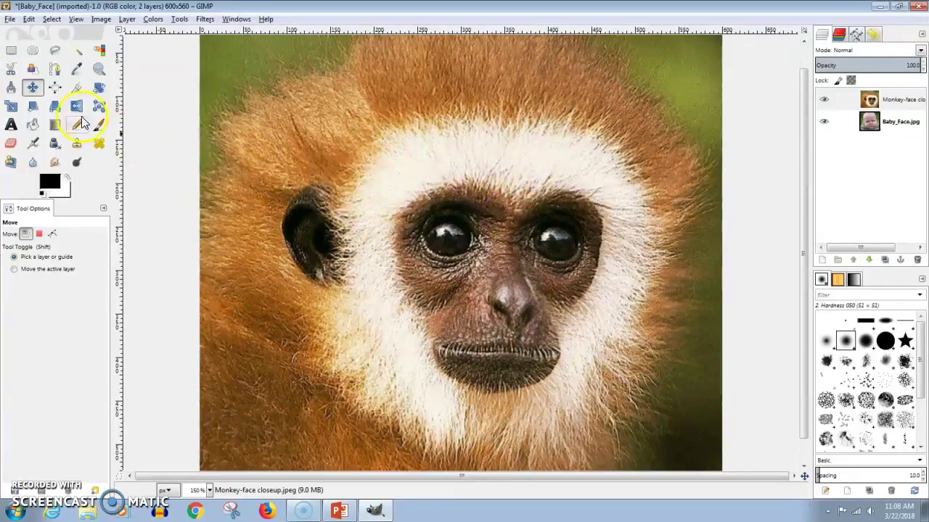
Outline a small trial area on the monkey's white forehead with Scissors Select, close the outline and convert it to a selection
{"action": "left_click", "coordinate": [13, 69]}
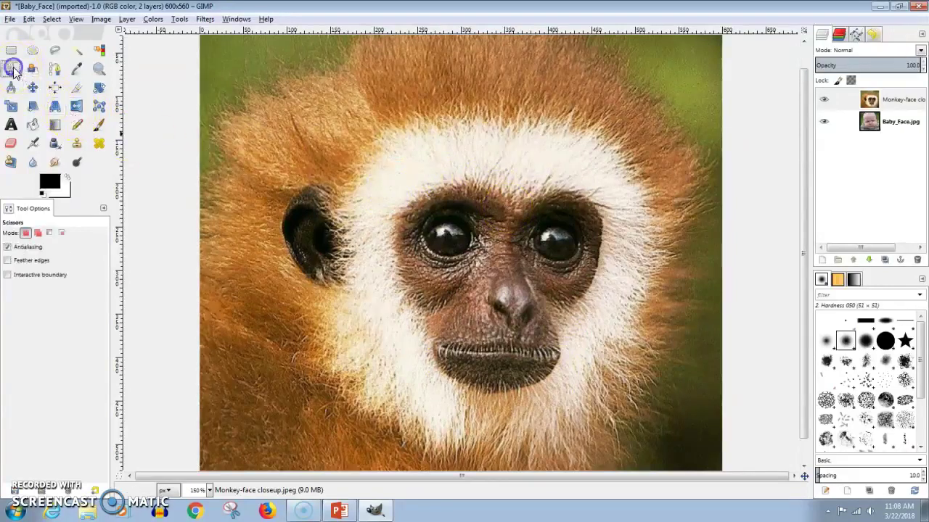
{"action": "left_click", "coordinate": [495, 131]}
{"action": "left_click", "coordinate": [509, 129]}
{"action": "left_click", "coordinate": [536, 128]}
{"action": "left_click", "coordinate": [542, 144]}
{"action": "left_click", "coordinate": [537, 163]}
{"action": "left_click", "coordinate": [503, 172]}
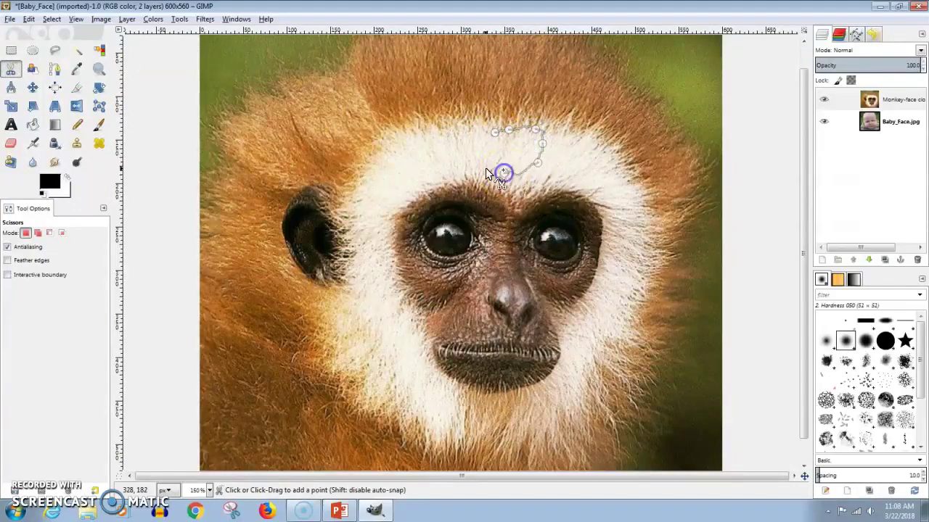
{"action": "left_click", "coordinate": [472, 115]}
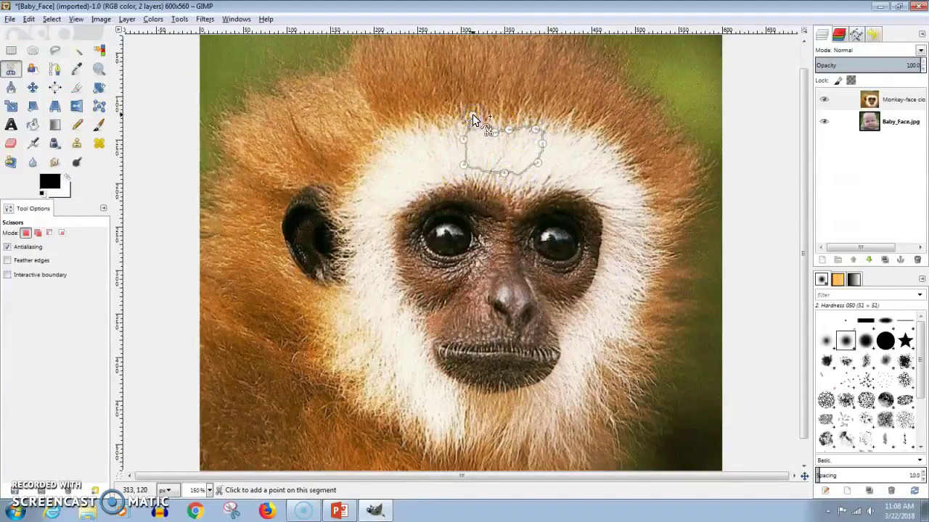
{"action": "left_click", "coordinate": [473, 96]}
{"action": "left_click", "coordinate": [486, 88]}
{"action": "left_click", "coordinate": [496, 90]}
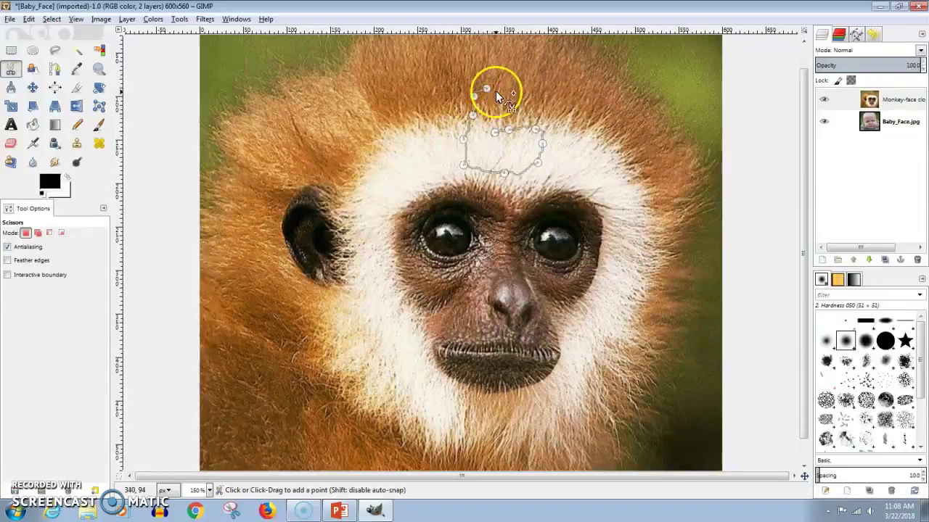
{"action": "left_click", "coordinate": [493, 107]}
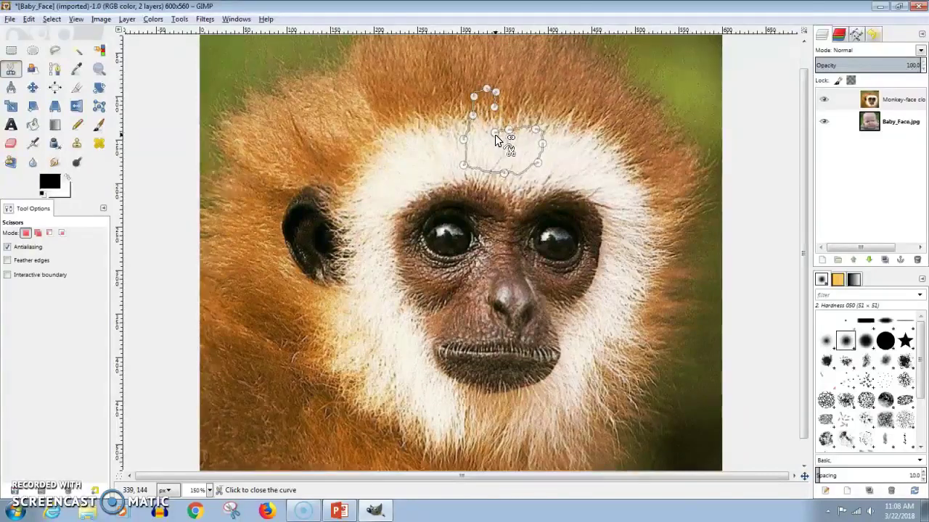
{"action": "left_click", "coordinate": [497, 140]}
{"action": "left_click", "coordinate": [497, 134]}
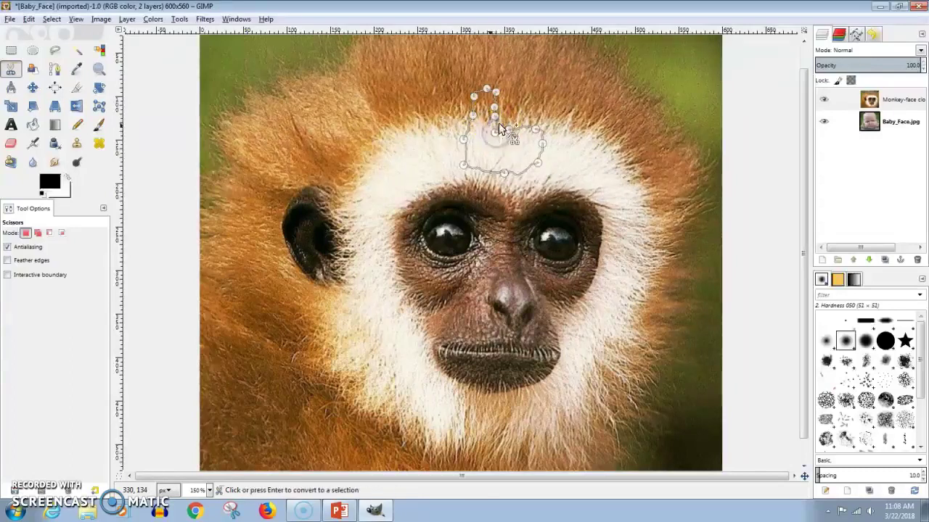
{"action": "left_click", "coordinate": [495, 118]}
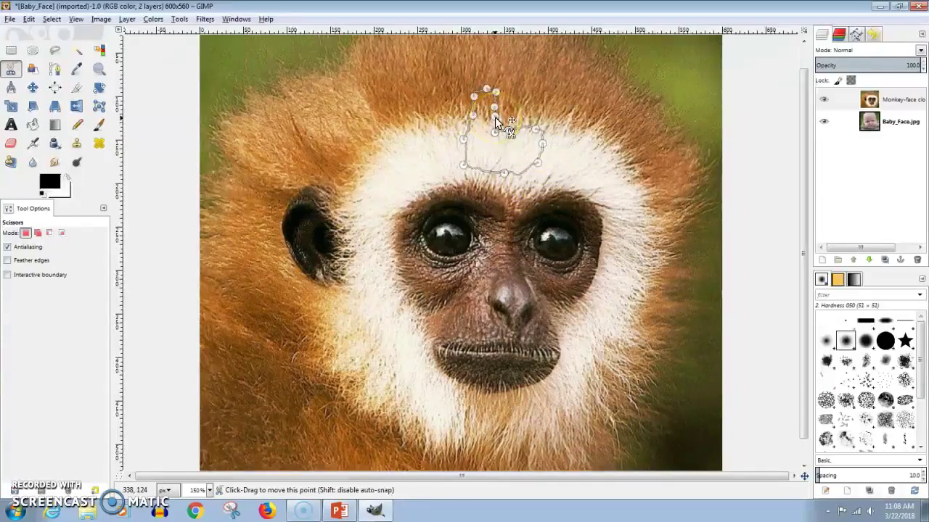
{"action": "left_click", "coordinate": [491, 149]}
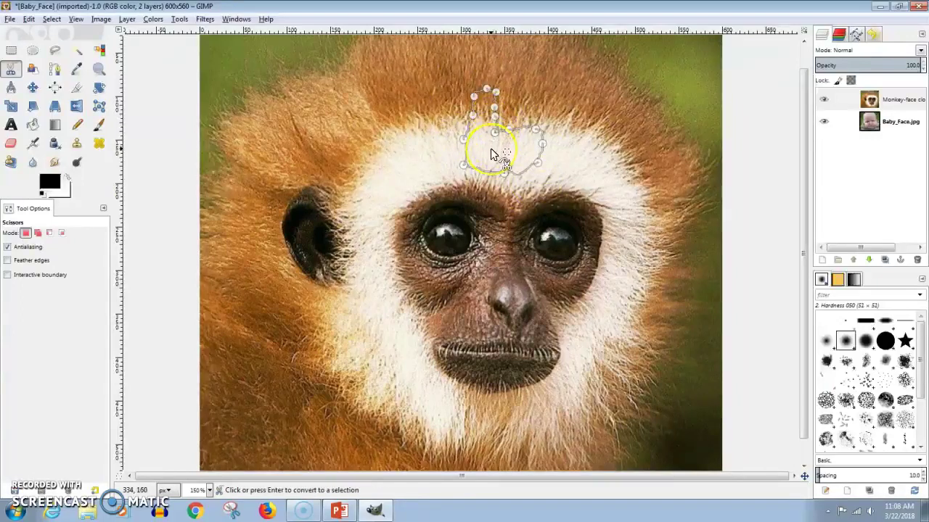
{"action": "left_click", "coordinate": [491, 152]}
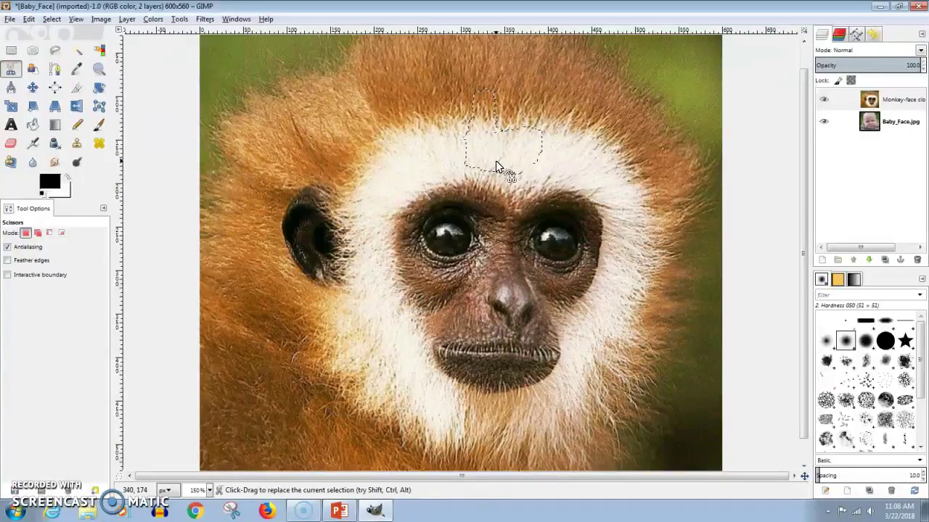
Delete the selected forehead area from the monkey layer, then undo the deletion
{"action": "key", "text": "Delete"}
{"action": "mouse_move", "coordinate": [481, 98]}
{"action": "left_mouse_down"}
{"action": "mouse_move", "coordinate": [482, 147]}
{"action": "mouse_move", "coordinate": [524, 169]}
{"action": "left_mouse_up"}
{"action": "key", "text": "ctrl"}
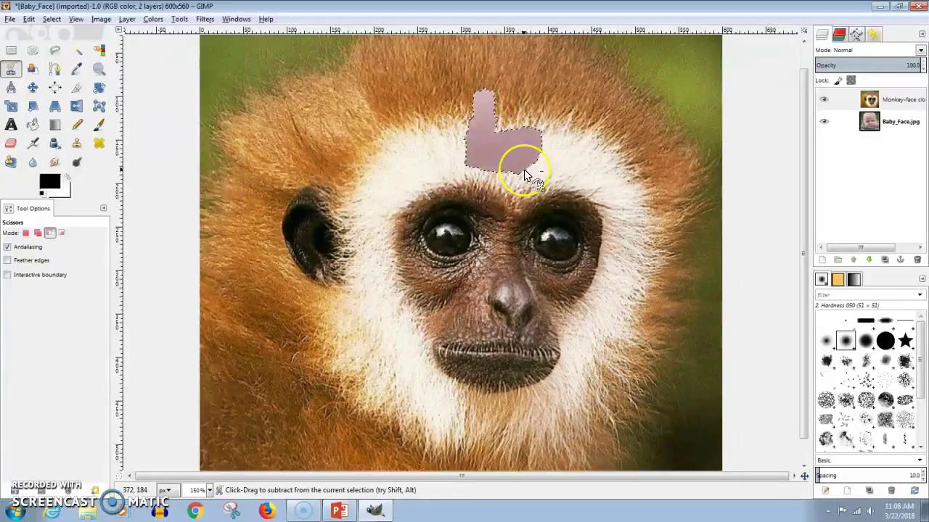
{"action": "key", "text": "ctrl+z"}
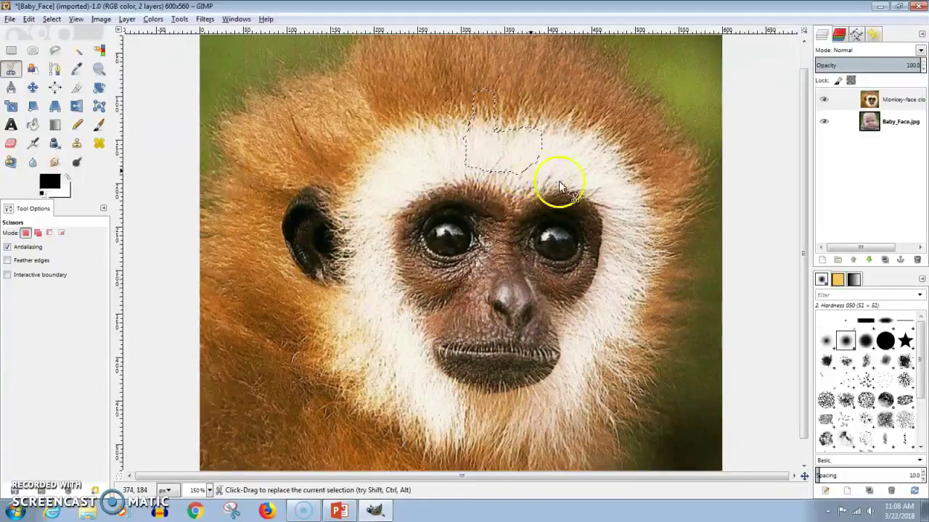
Discard the trial selection on the monkey's forehead
{"action": "left_click", "coordinate": [34, 87]}
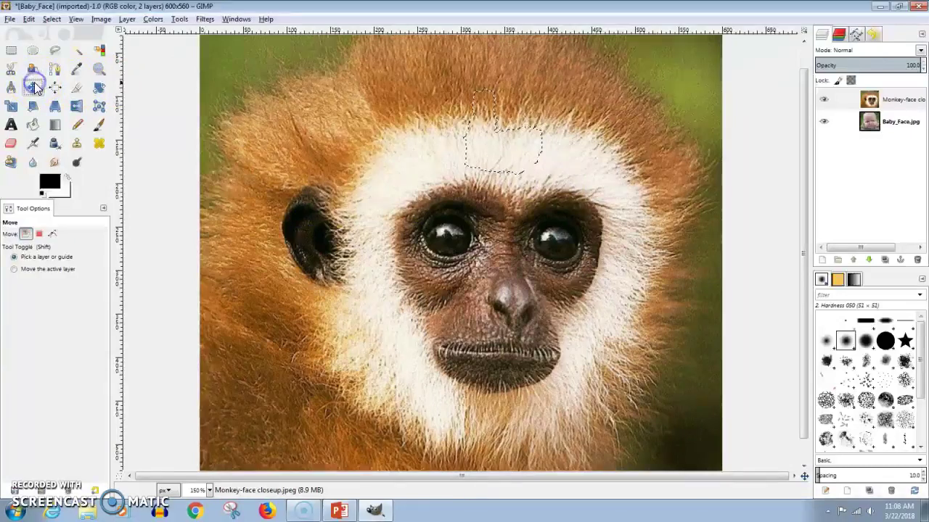
{"action": "left_click", "coordinate": [50, 19]}
{"action": "left_click", "coordinate": [54, 48]}
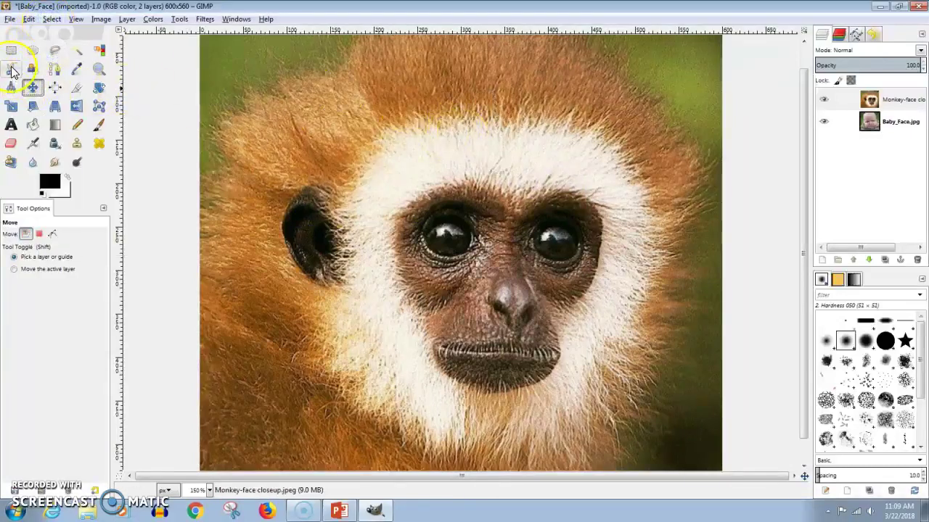
Start a Scissors Select outline between the monkey's brows and trace around the dark patch of the right-hand eye to beside the nose
{"action": "left_click", "coordinate": [12, 69]}
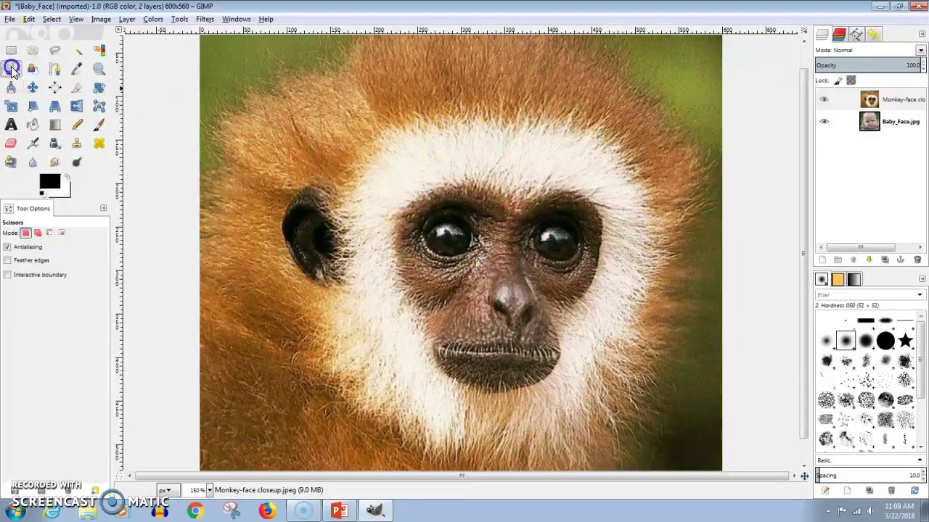
{"action": "left_click", "coordinate": [513, 210]}
{"action": "left_click", "coordinate": [535, 199]}
{"action": "left_click", "coordinate": [550, 194]}
{"action": "left_click", "coordinate": [573, 194]}
{"action": "left_click", "coordinate": [592, 210]}
{"action": "left_click", "coordinate": [598, 220]}
{"action": "left_click", "coordinate": [595, 269]}
{"action": "left_click_drag", "start_coordinate": [589, 290], "coordinate": [557, 298]}
{"action": "left_click", "coordinate": [533, 289]}
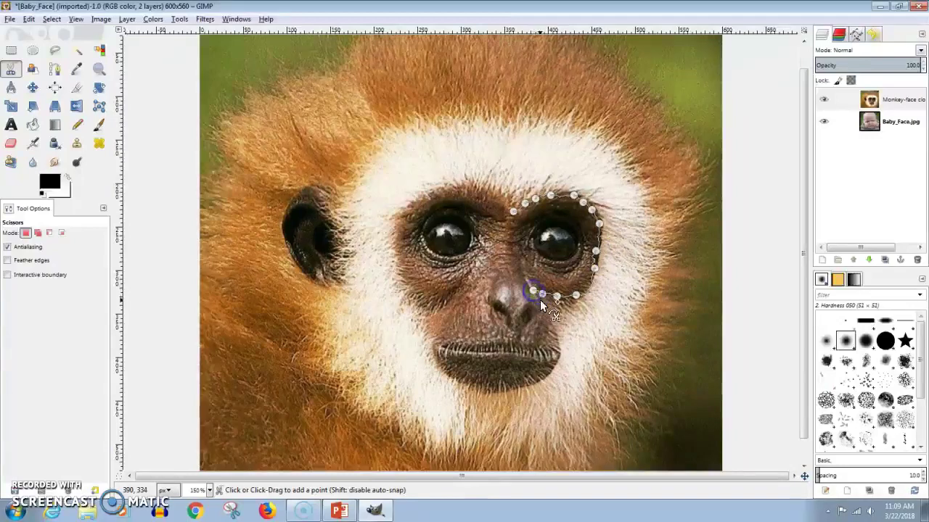
Continue the scissors outline down the right side of the muzzle and around beneath the mouth to its left corner
{"action": "left_click", "coordinate": [546, 316]}
{"action": "left_click", "coordinate": [552, 331]}
{"action": "left_click", "coordinate": [556, 352]}
{"action": "left_click", "coordinate": [545, 373]}
{"action": "left_click", "coordinate": [507, 388]}
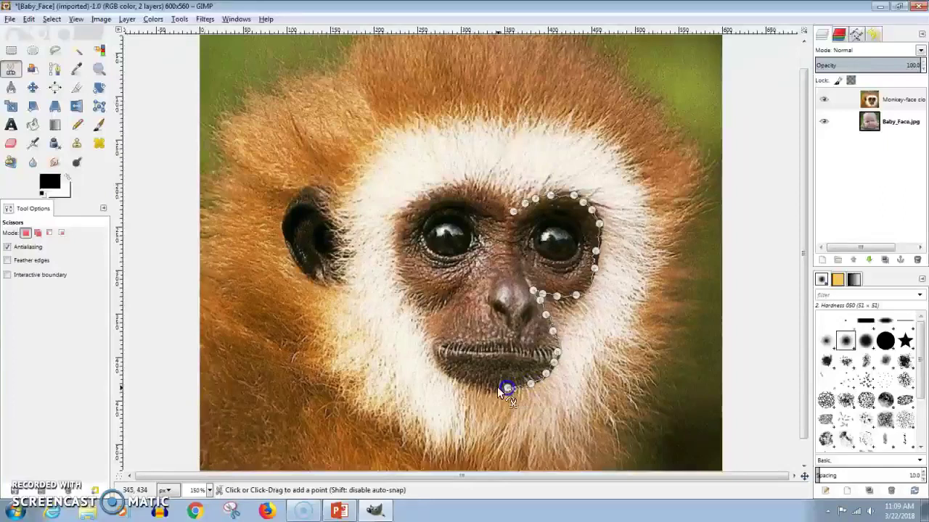
{"action": "left_click", "coordinate": [445, 370]}
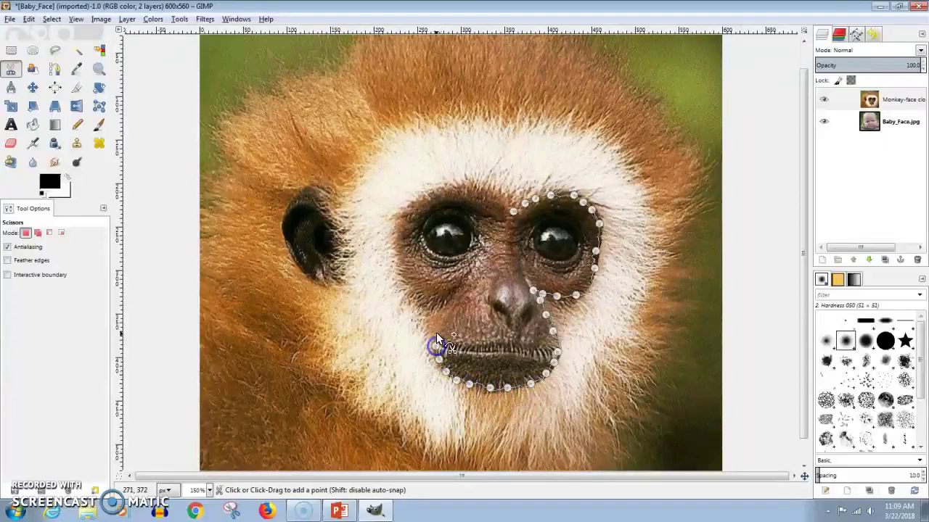
Trace up the left cheek and around the left-hand eye patch, close the outline at its starting point and convert it to a selection
{"action": "left_click_drag", "start_coordinate": [437, 317], "coordinate": [445, 304]}
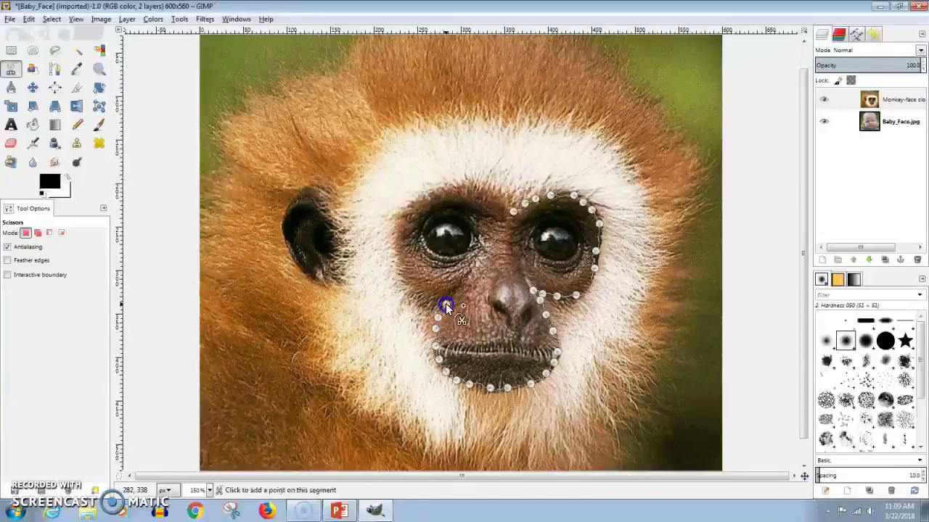
{"action": "left_click", "coordinate": [442, 293]}
{"action": "left_click", "coordinate": [404, 270]}
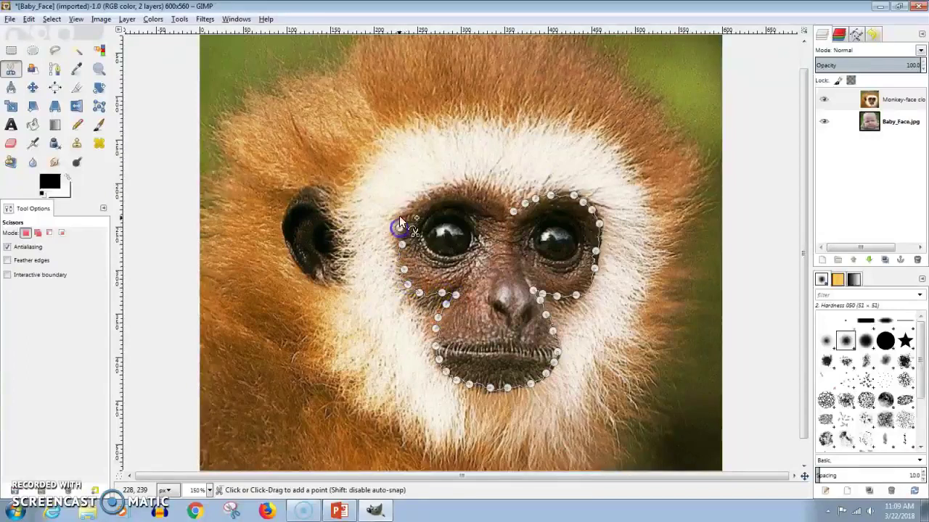
{"action": "left_click", "coordinate": [420, 197]}
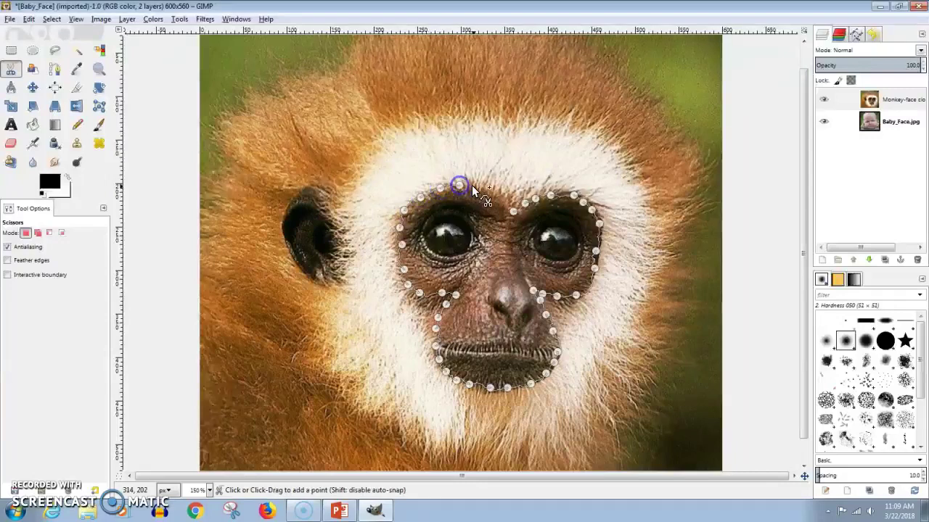
{"action": "left_click", "coordinate": [513, 212]}
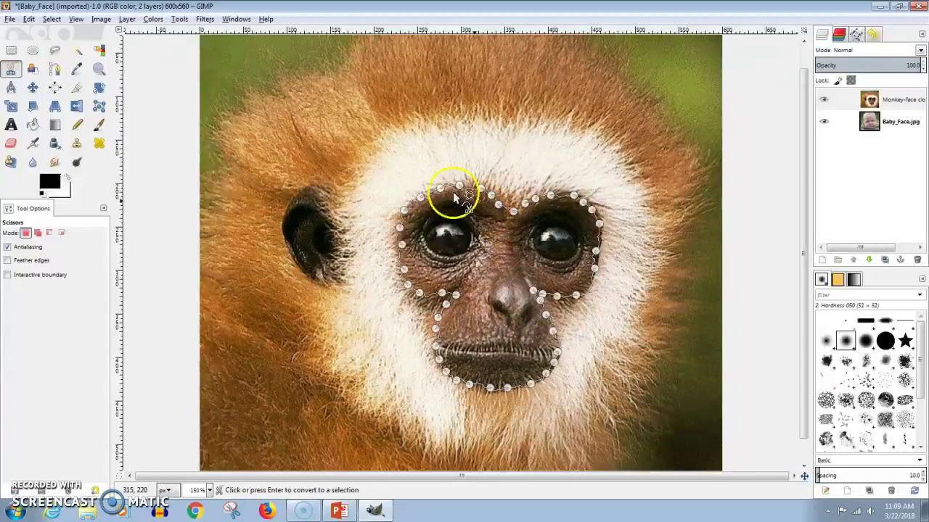
{"action": "left_click", "coordinate": [509, 278]}
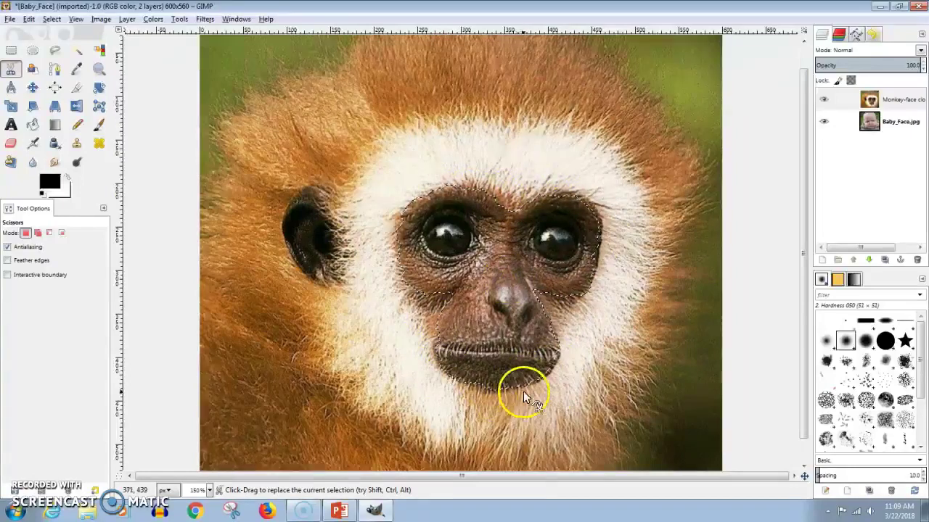
Delete the selected dark face area without feathering, then undo the deletion
{"action": "key", "text": "Delete"}
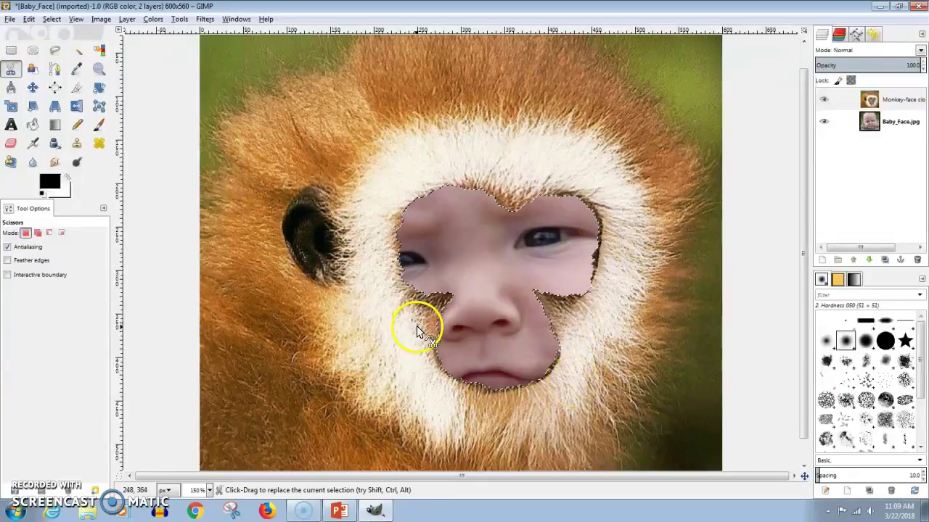
{"action": "key", "text": "ctrl+z"}
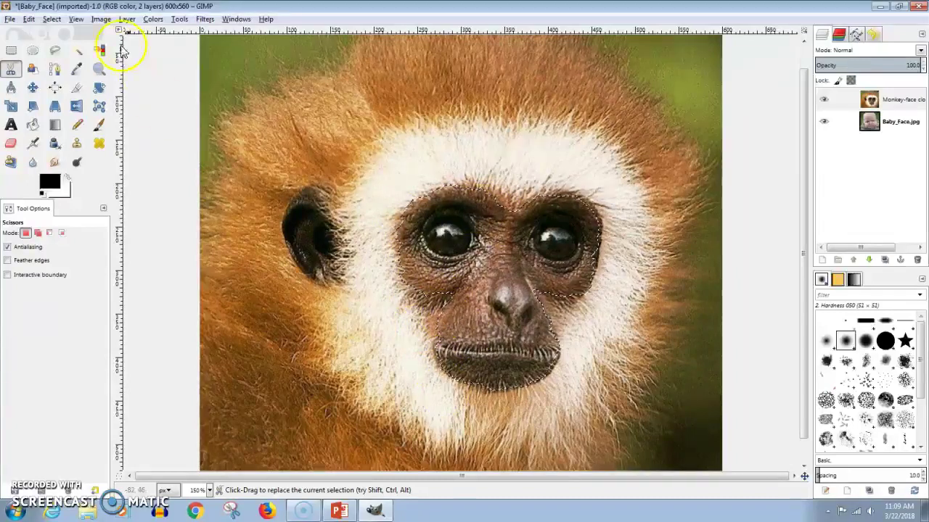
Feather the face selection by 25 px
{"action": "left_click", "coordinate": [52, 19]}
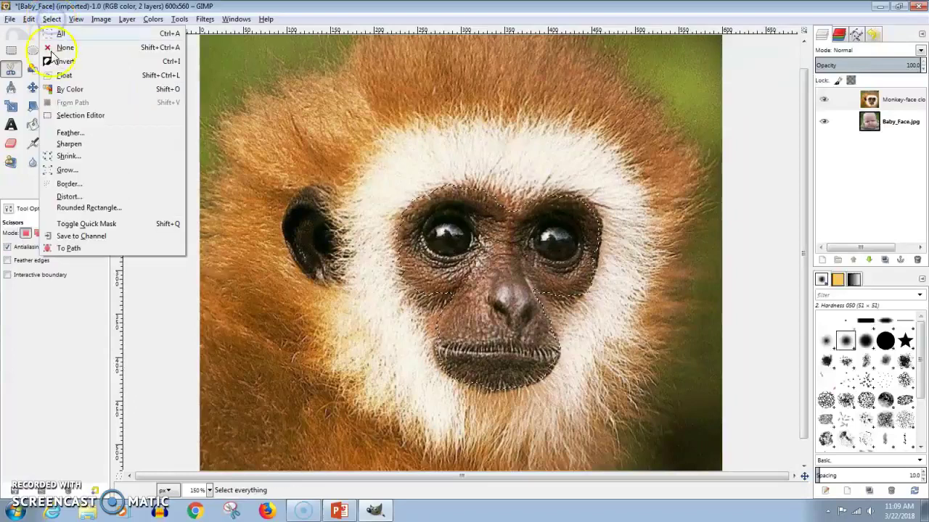
{"action": "left_click", "coordinate": [86, 135]}
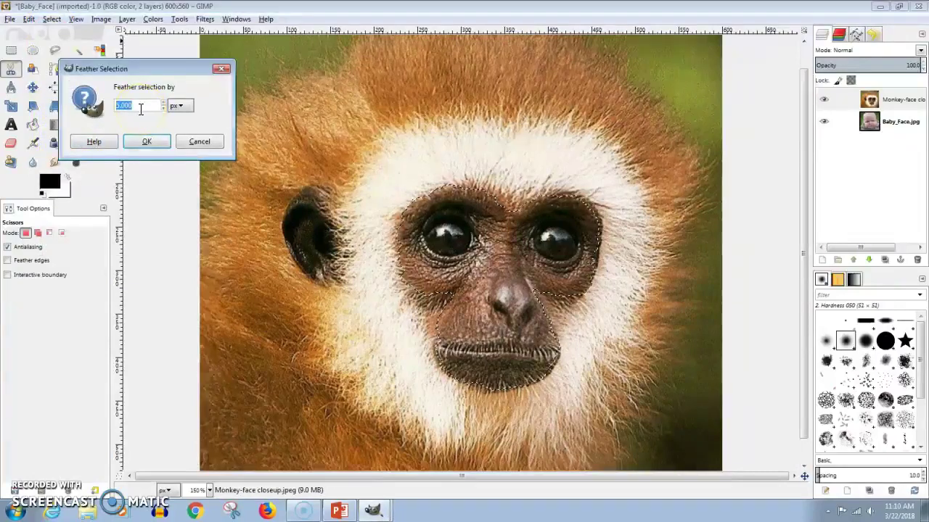
{"action": "key", "text": "BackSpace"}
{"action": "type", "text": "25"}
{"action": "left_click", "coordinate": [165, 102]}
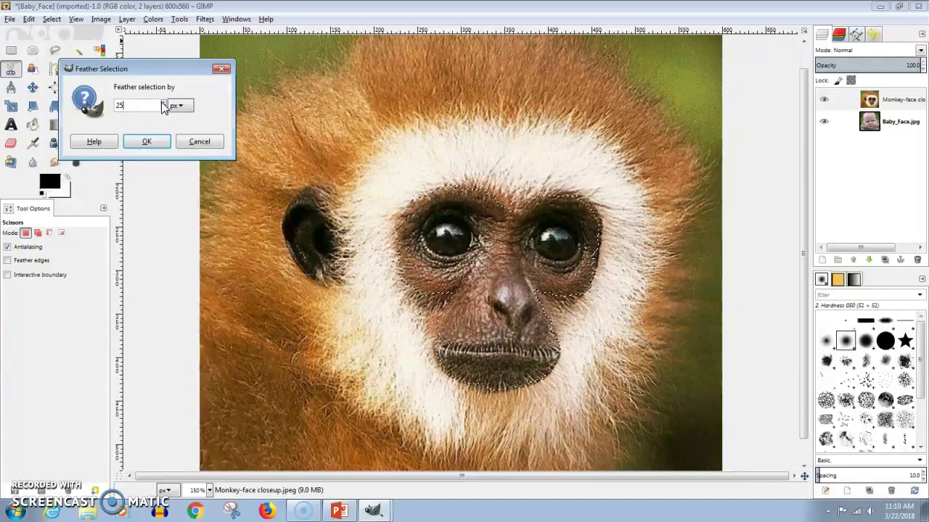
{"action": "left_click", "coordinate": [149, 143]}
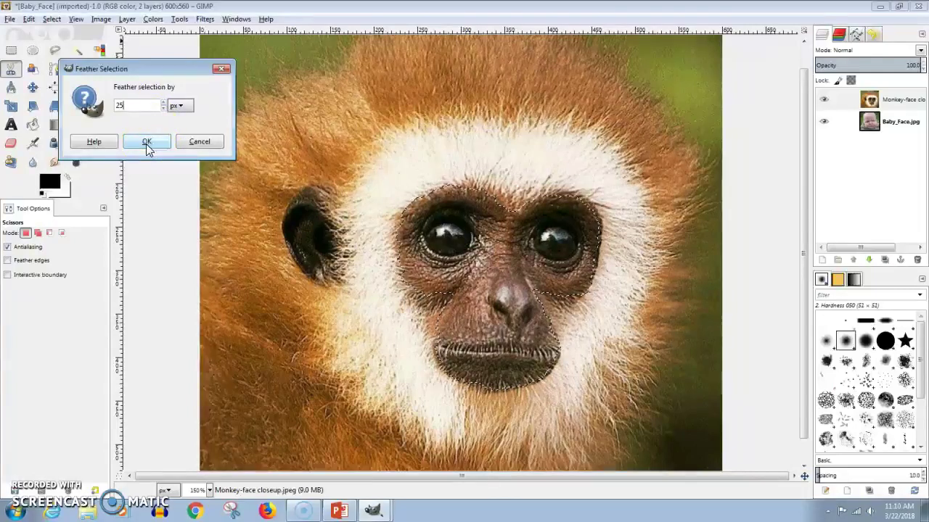
Delete the feathered face area from the monkey layer and clear the selection
{"action": "left_click_drag", "start_coordinate": [455, 216], "coordinate": [462, 191]}
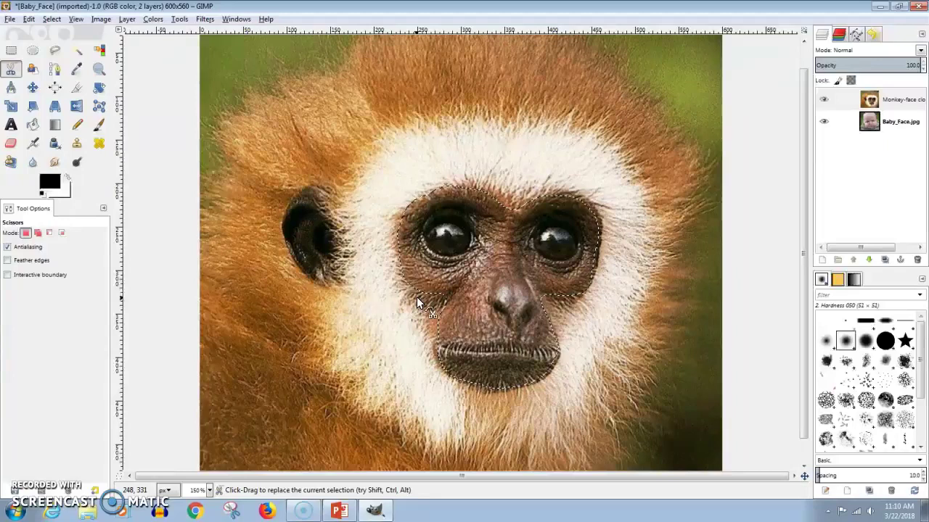
{"action": "key", "text": "Delete"}
{"action": "left_click", "coordinate": [550, 308]}
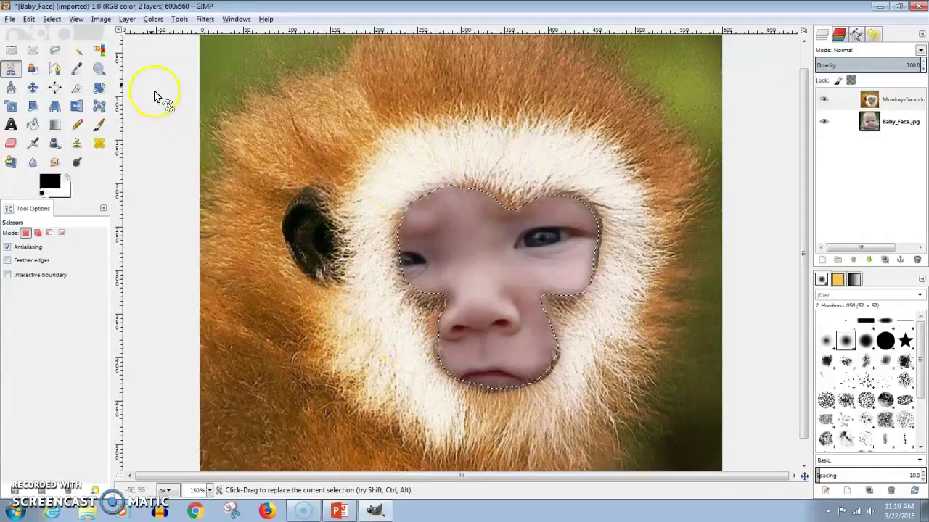
{"action": "left_click", "coordinate": [51, 19]}
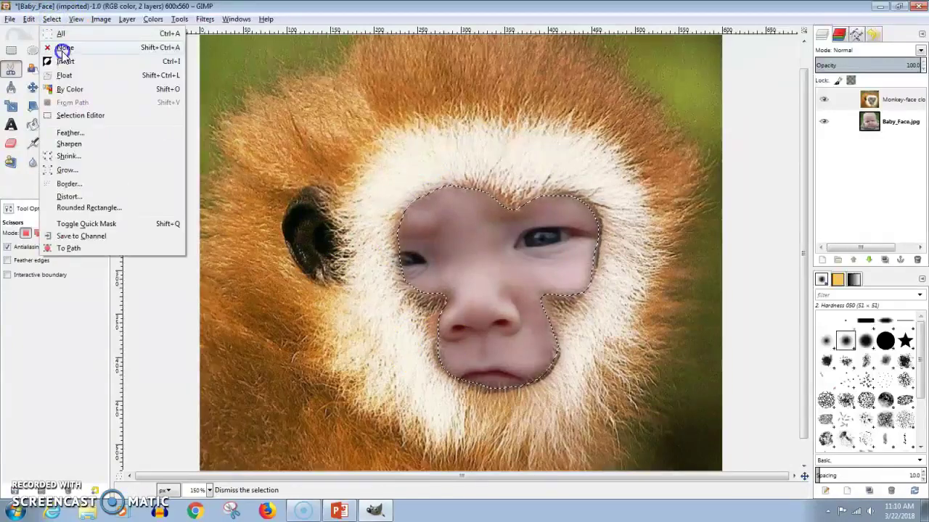
{"action": "left_click", "coordinate": [64, 47]}
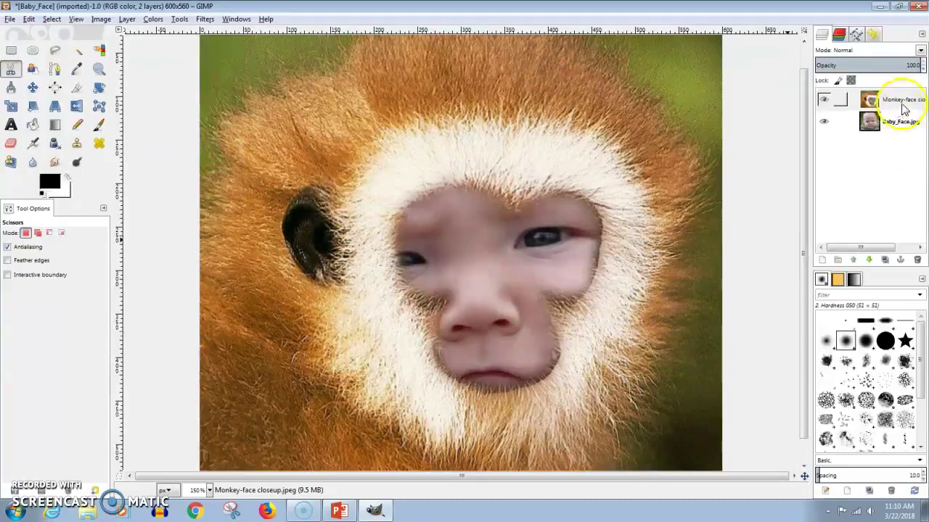
Activate the Baby_Face.jpg layer and move it about 20 px to the right so both eyes show in the monkey's face opening
{"action": "left_click", "coordinate": [897, 127]}
{"action": "left_click", "coordinate": [897, 127]}
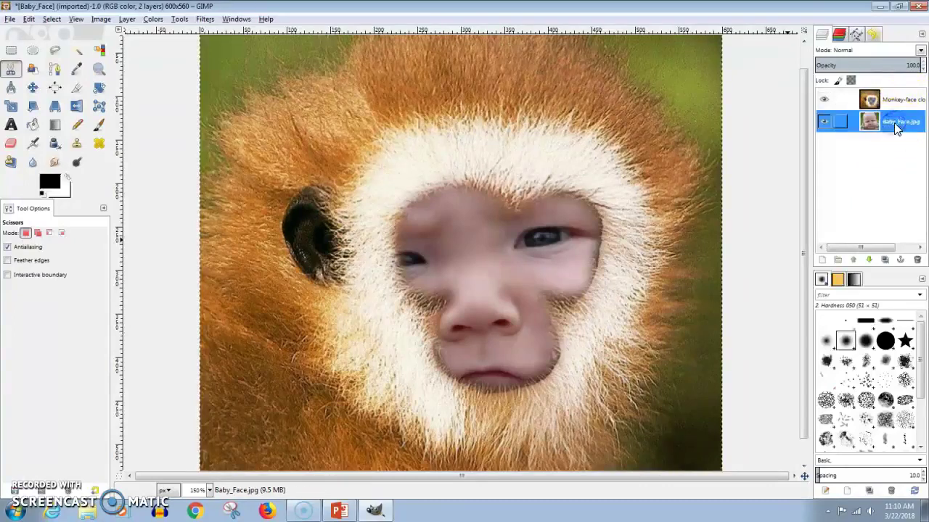
{"action": "left_click", "coordinate": [896, 127]}
{"action": "left_click", "coordinate": [500, 205]}
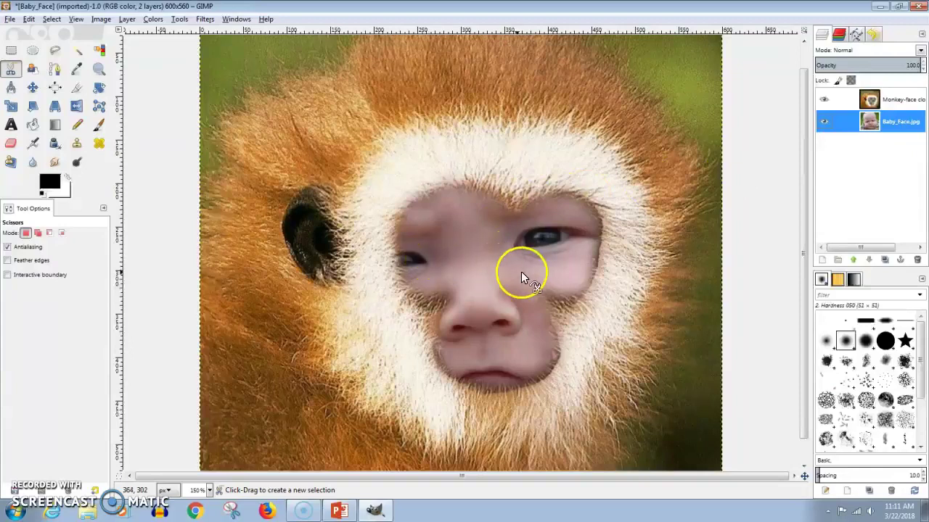
{"action": "left_click", "coordinate": [32, 90]}
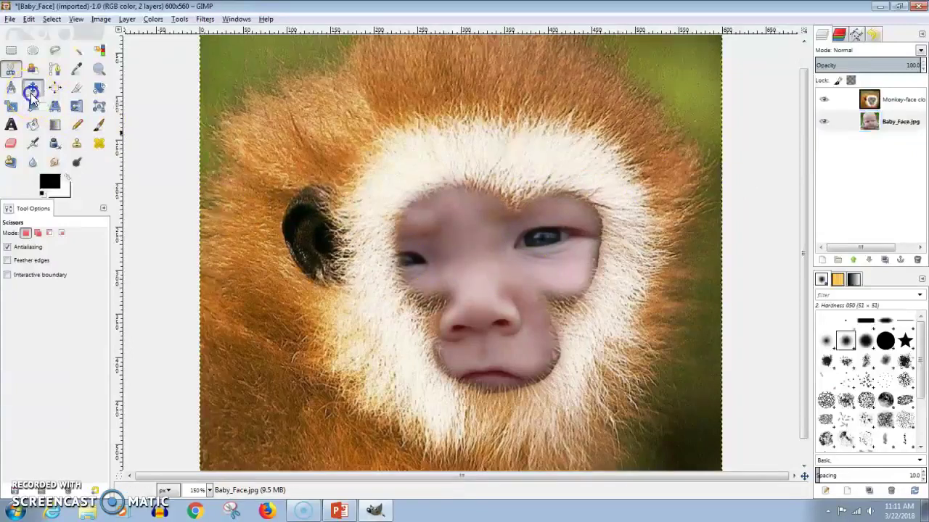
{"action": "left_click", "coordinate": [413, 214]}
{"action": "left_click_drag", "start_coordinate": [463, 259], "coordinate": [491, 257]}
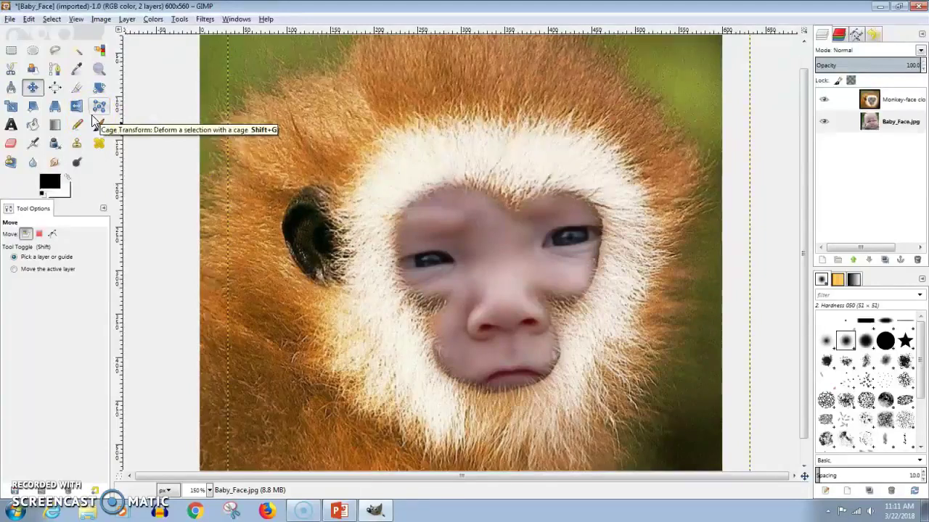
Scale the Baby_Face.jpg layer down to 461 × 484 px, shrinking it from its outer corners and right edge
{"action": "left_click", "coordinate": [11, 109]}
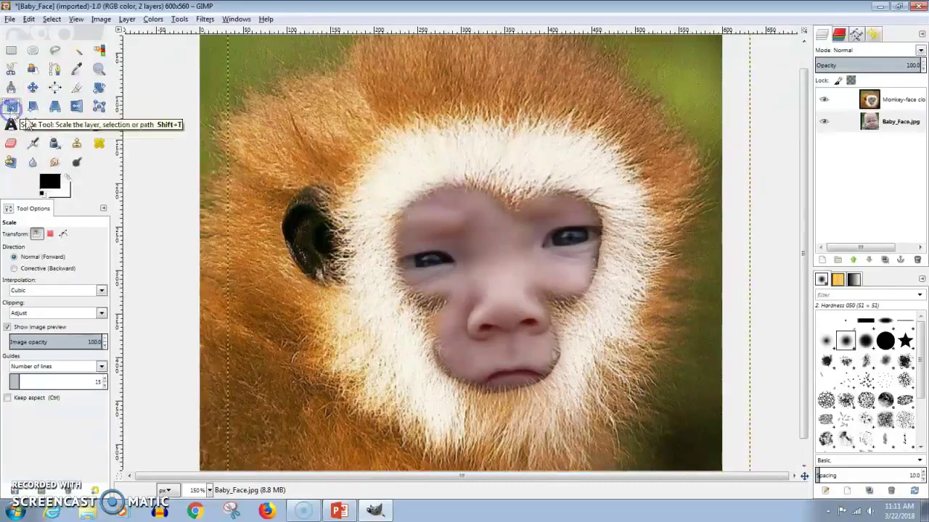
{"action": "left_click", "coordinate": [474, 257]}
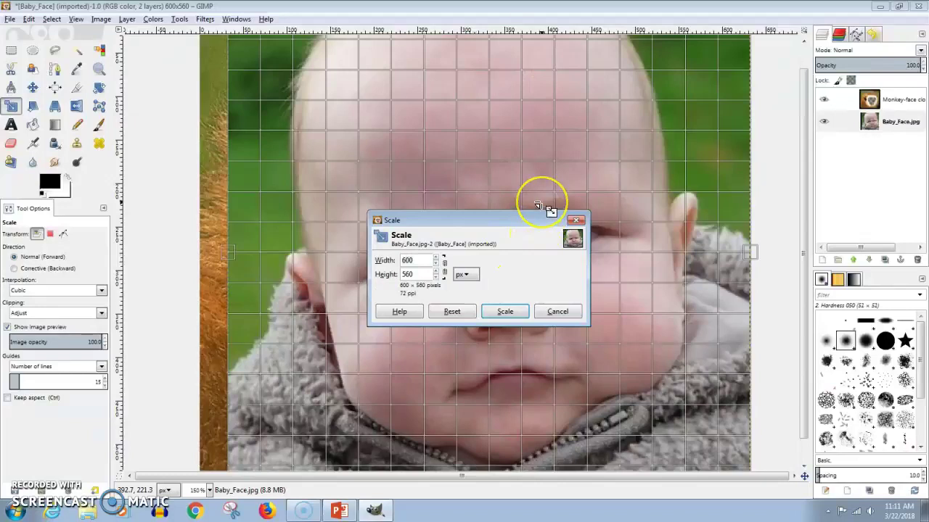
{"action": "key", "text": "minus"}
{"action": "key", "text": "minus"}
{"action": "left_click_drag", "start_coordinate": [484, 229], "coordinate": [201, 109]}
{"action": "left_click_drag", "start_coordinate": [361, 151], "coordinate": [382, 156]}
{"action": "left_click_drag", "start_coordinate": [588, 264], "coordinate": [573, 261]}
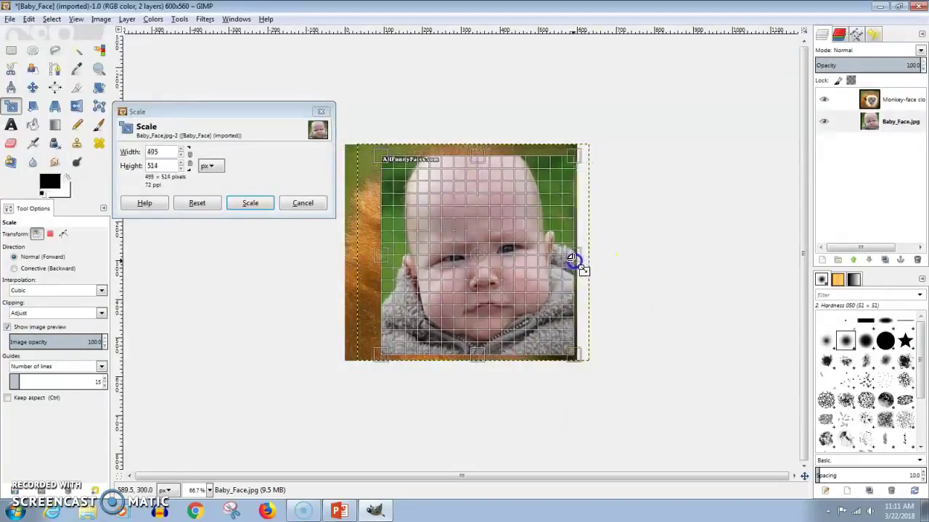
{"action": "left_click_drag", "start_coordinate": [571, 344], "coordinate": [563, 341]}
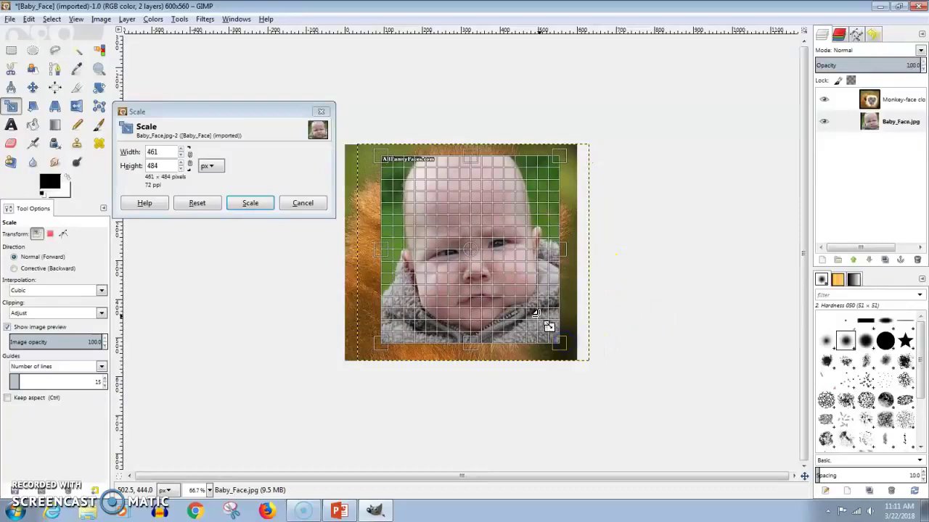
{"action": "left_click", "coordinate": [249, 202]}
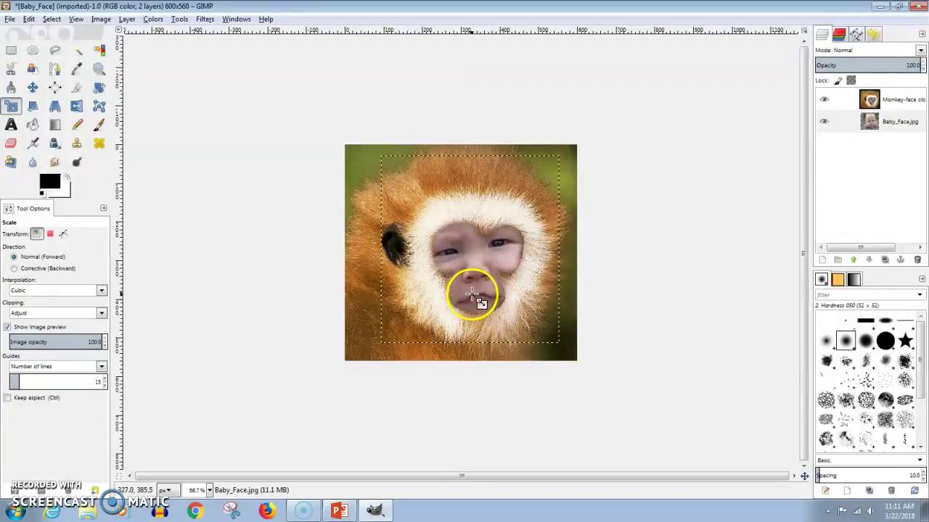
{"action": "mouse_move", "coordinate": [479, 293]}
{"action": "left_mouse_down"}
{"action": "mouse_move", "coordinate": [451, 270]}
{"action": "mouse_move", "coordinate": [510, 234]}
{"action": "mouse_move", "coordinate": [475, 276]}
{"action": "left_mouse_up"}
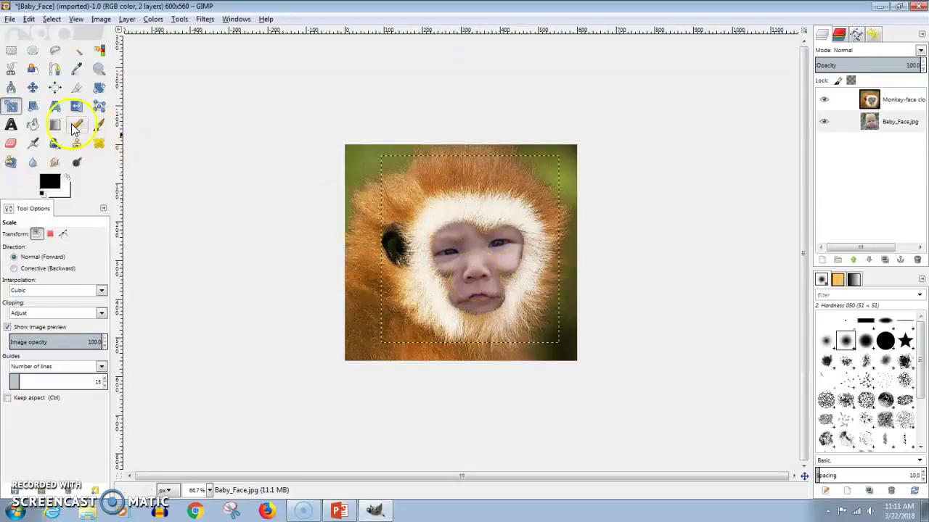
Rotate the baby layer slightly clockwise to level the eyes and nudge it right within the monkey's face opening
{"action": "left_click", "coordinate": [99, 88]}
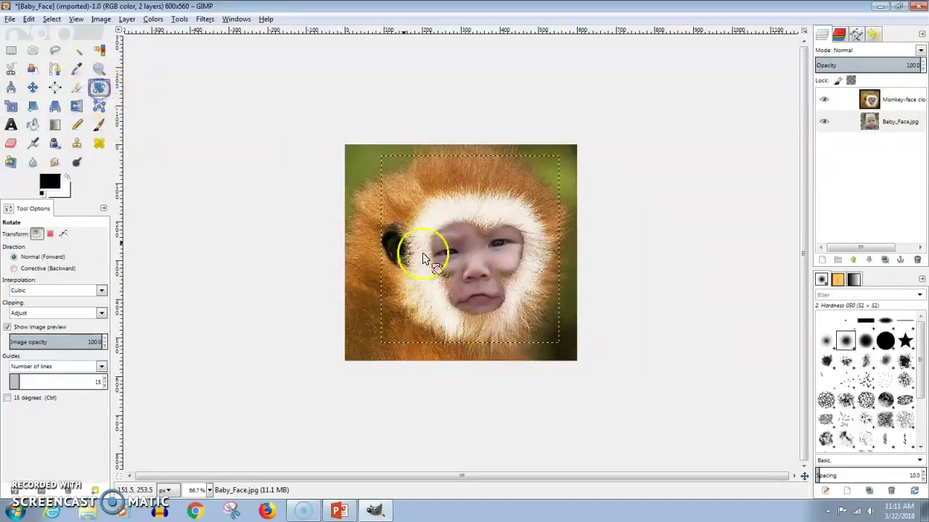
{"action": "left_click", "coordinate": [471, 248]}
{"action": "left_click_drag", "start_coordinate": [534, 208], "coordinate": [286, 140]}
{"action": "left_click_drag", "start_coordinate": [487, 180], "coordinate": [504, 194]}
{"action": "left_click", "coordinate": [290, 243]}
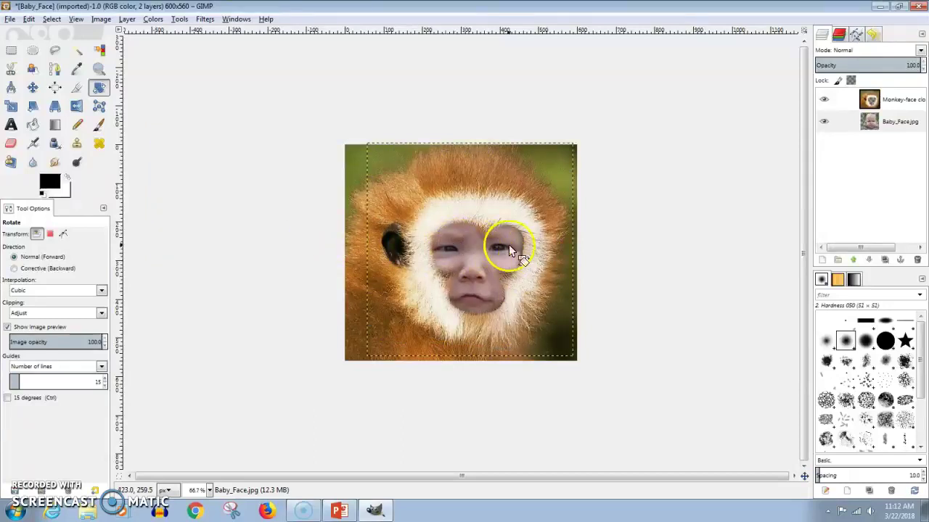
{"action": "left_click", "coordinate": [32, 87]}
{"action": "left_click_drag", "start_coordinate": [465, 257], "coordinate": [469, 256]}
Scale the rotated baby layer down to 491 × 512 px
{"action": "left_click", "coordinate": [11, 106]}
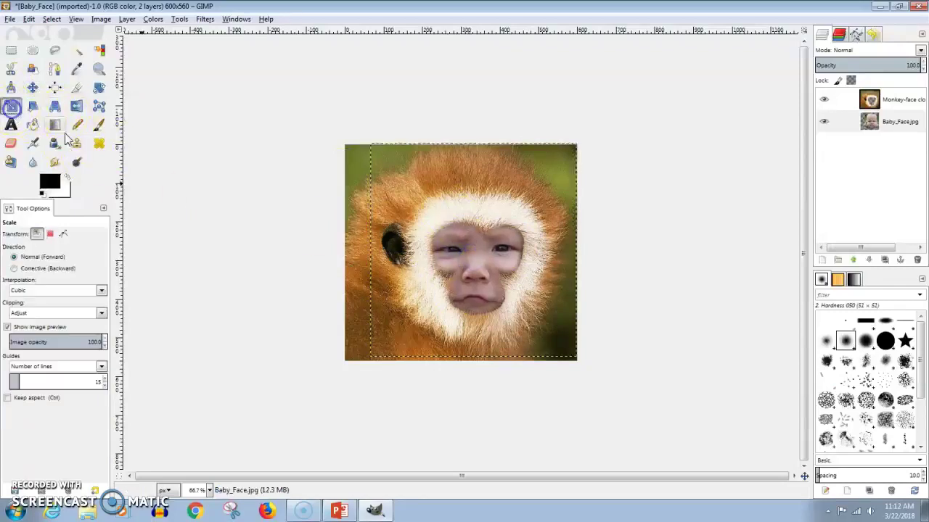
{"action": "left_click", "coordinate": [478, 267]}
{"action": "left_click_drag", "start_coordinate": [571, 357], "coordinate": [565, 348]}
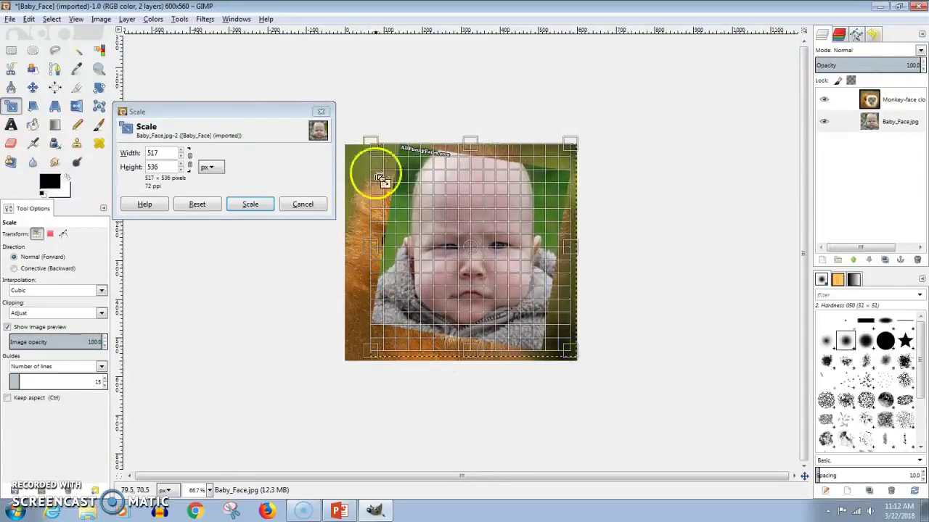
{"action": "left_click_drag", "start_coordinate": [376, 157], "coordinate": [384, 166]}
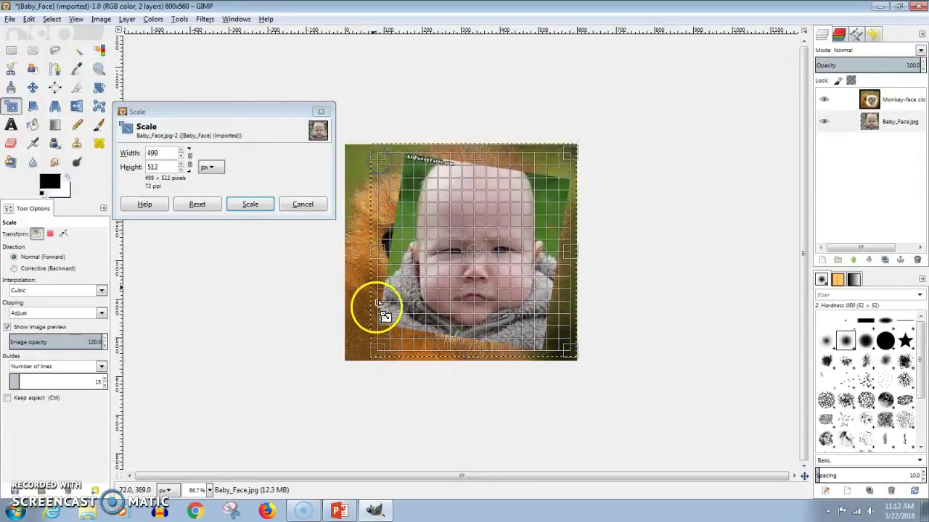
{"action": "left_click_drag", "start_coordinate": [379, 250], "coordinate": [383, 251]}
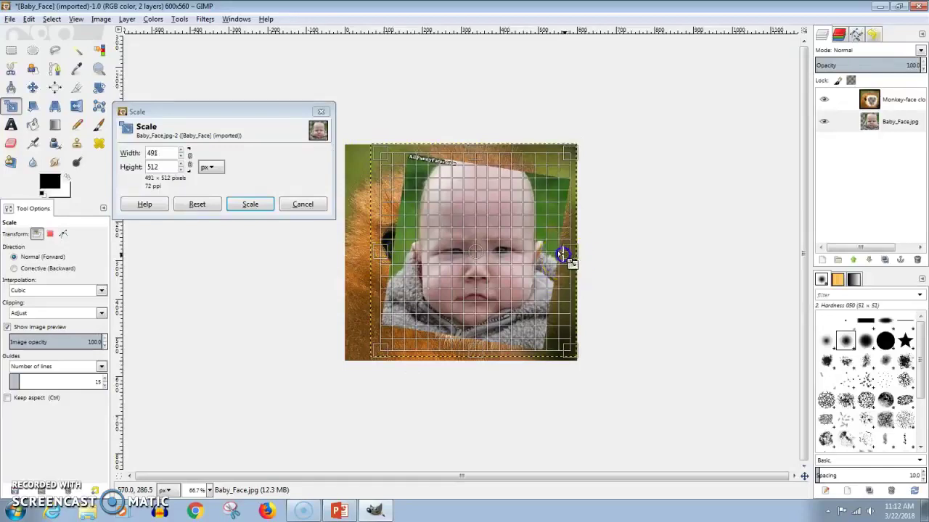
{"action": "left_click", "coordinate": [250, 204]}
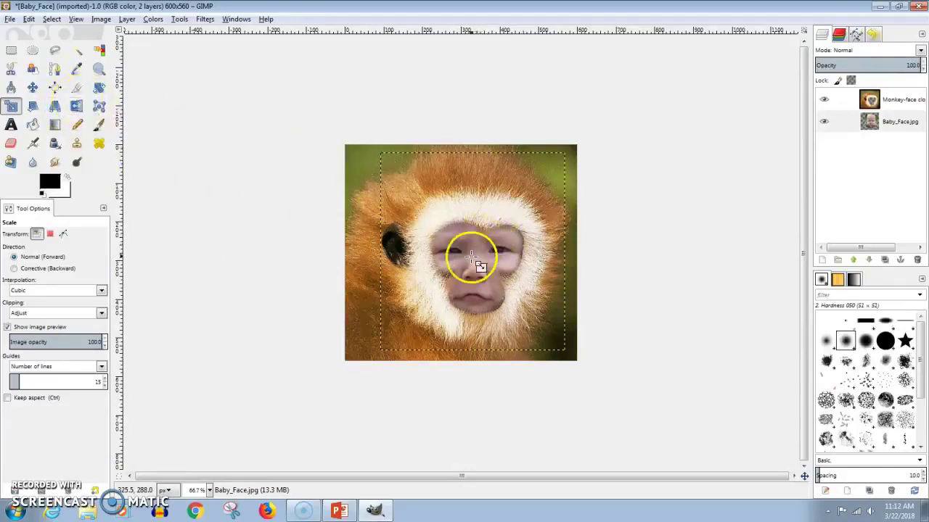
Move the baby layer slightly right and up to centre the face in the monkey's opening
{"action": "left_click", "coordinate": [32, 87]}
{"action": "left_click", "coordinate": [568, 282]}
{"action": "left_click_drag", "start_coordinate": [479, 259], "coordinate": [486, 256]}
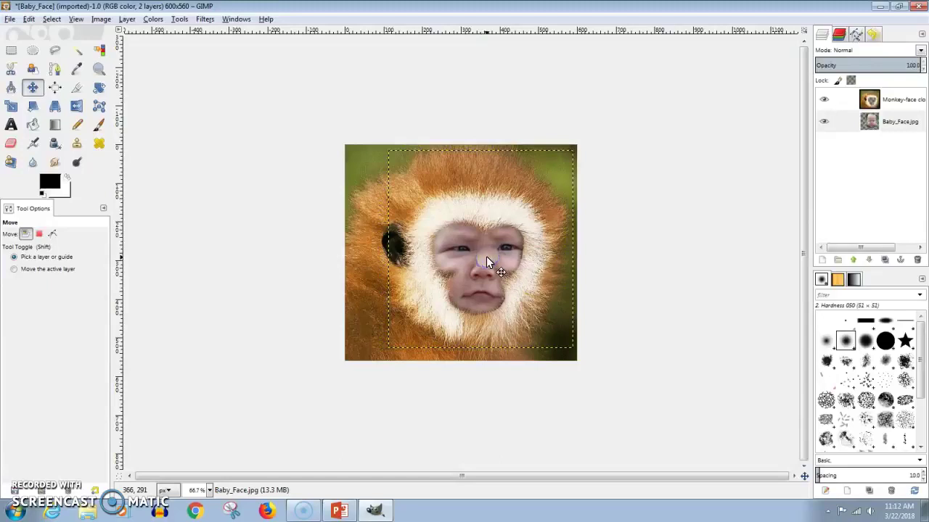
Start exporting the image and choose the Multimedia Tech folder on the personal network drive as the destination
{"action": "left_click", "coordinate": [10, 18]}
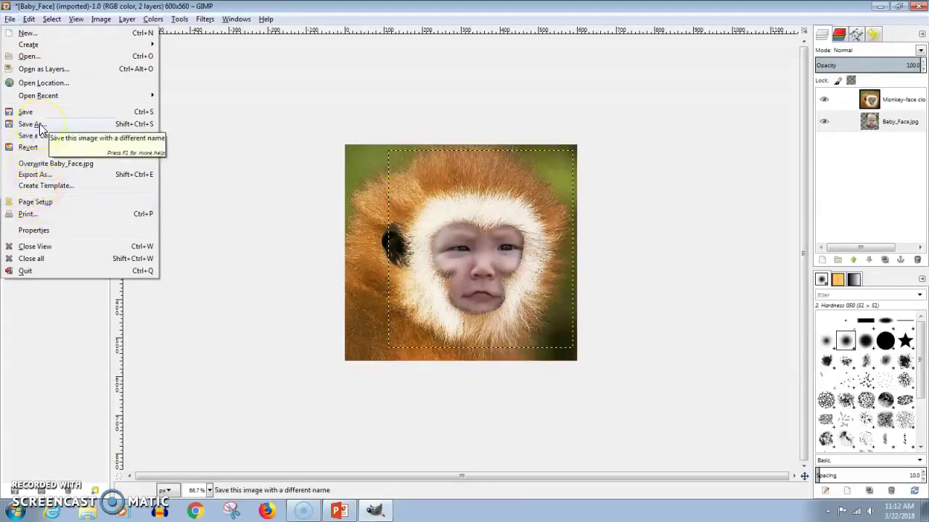
{"action": "left_click", "coordinate": [51, 177]}
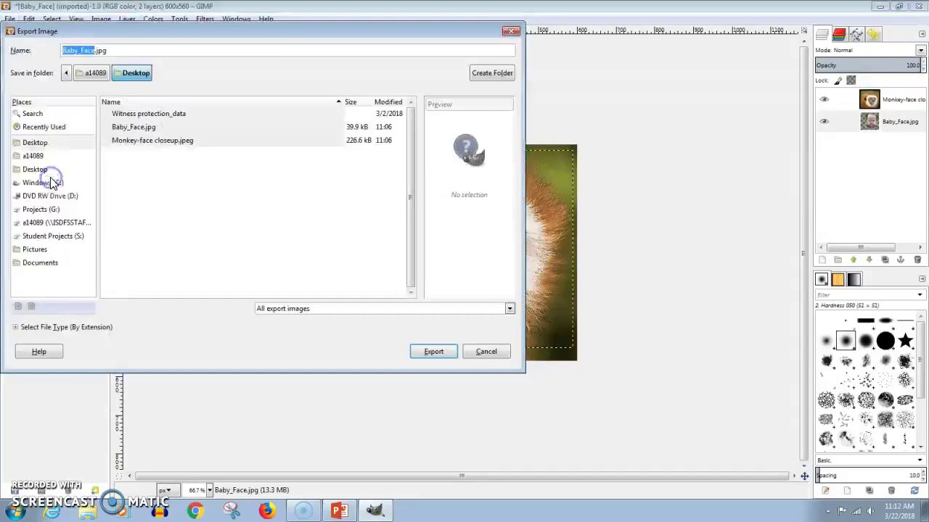
{"action": "left_click", "coordinate": [44, 223]}
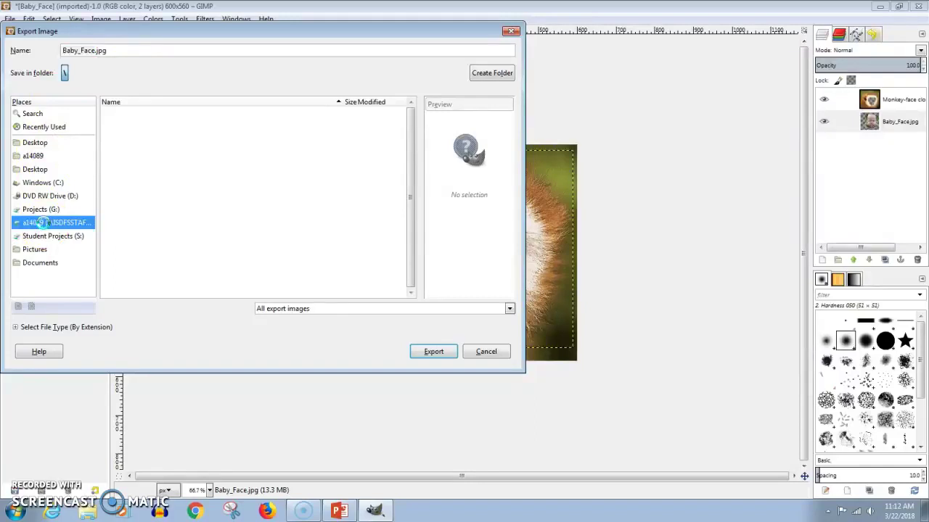
{"action": "left_click", "coordinate": [138, 233]}
{"action": "scroll", "coordinate": [140, 234], "scroll_direction": "down", "scroll_amount": 2}
{"action": "scroll", "coordinate": [141, 229], "scroll_direction": "down", "scroll_amount": 5}
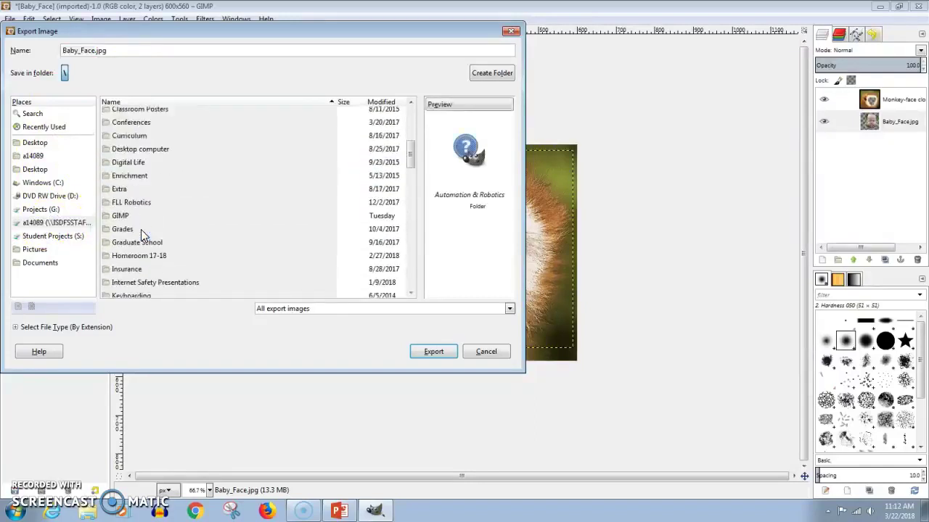
{"action": "scroll", "coordinate": [143, 227], "scroll_direction": "down", "scroll_amount": 4}
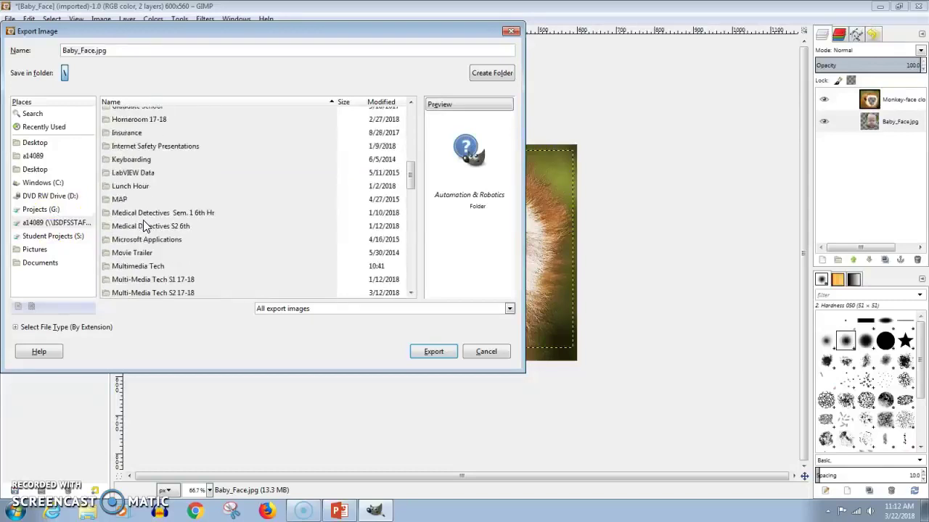
{"action": "double_click", "coordinate": [141, 267]}
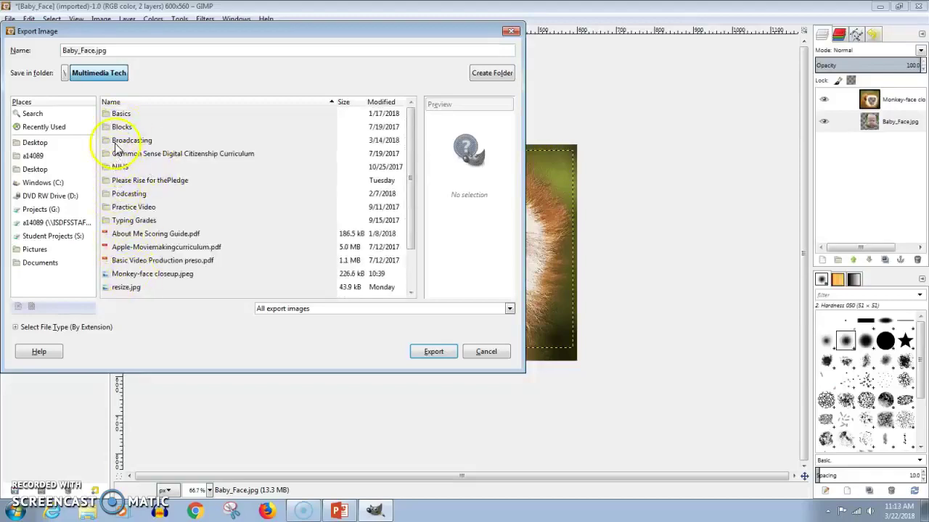
Create a new folder named GIMP inside Multimedia Tech as the export location
{"action": "left_click", "coordinate": [481, 77]}
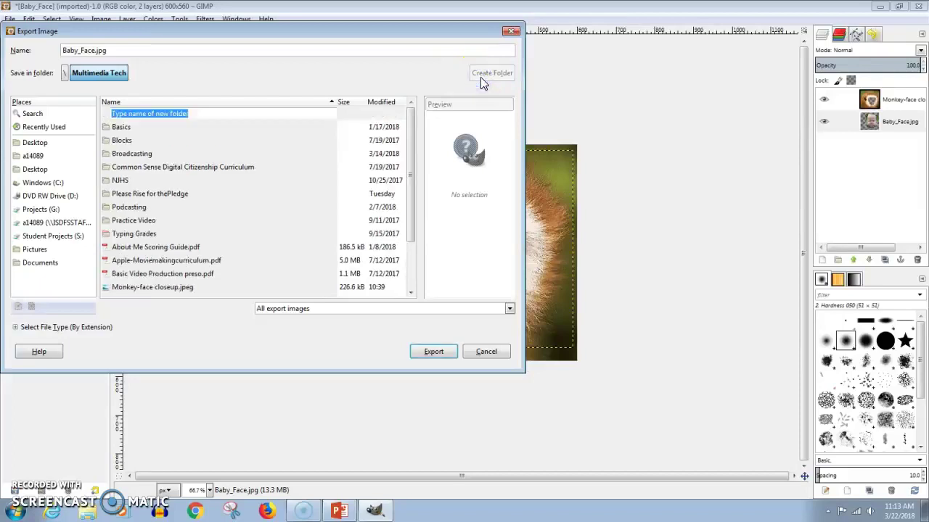
{"action": "type", "text": "GIMP"}
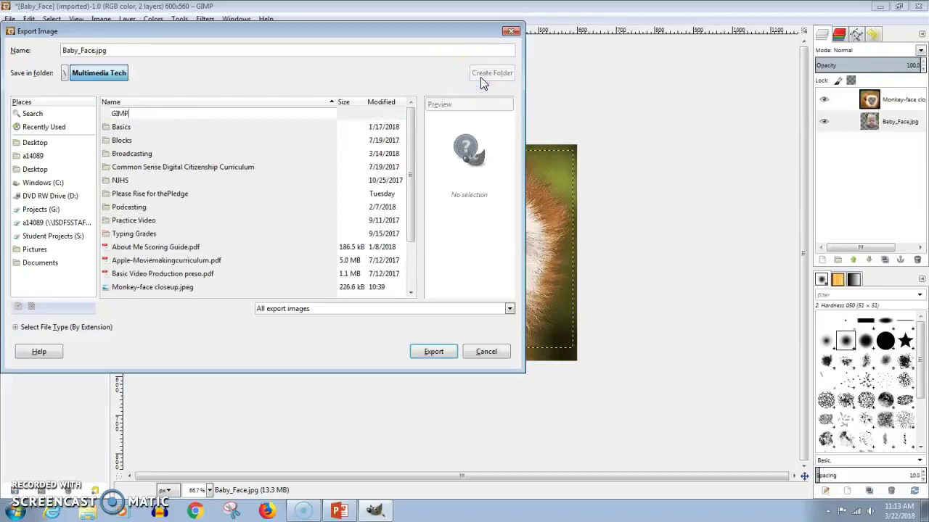
{"action": "key", "text": "Return"}
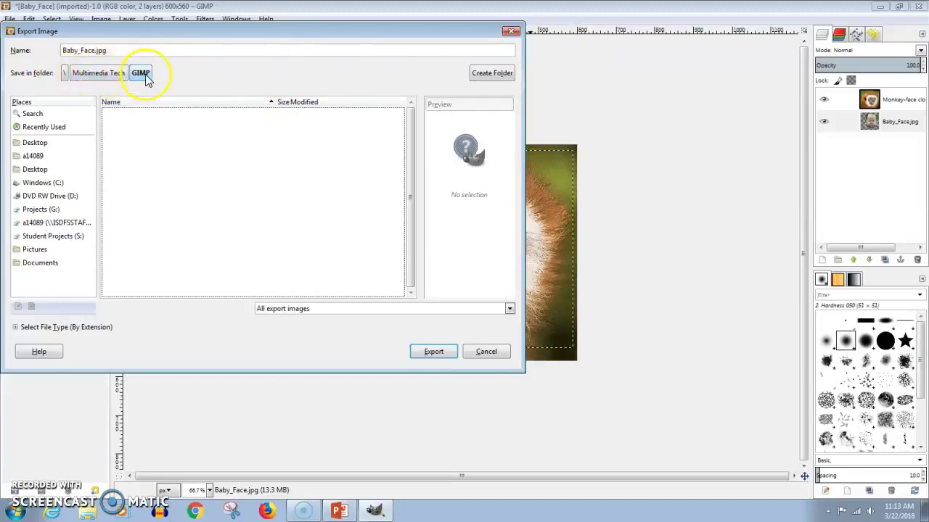
Export the image as Animal Face #1.jpg with the JPEG quality raised to the maximum
{"action": "double_click", "coordinate": [96, 50]}
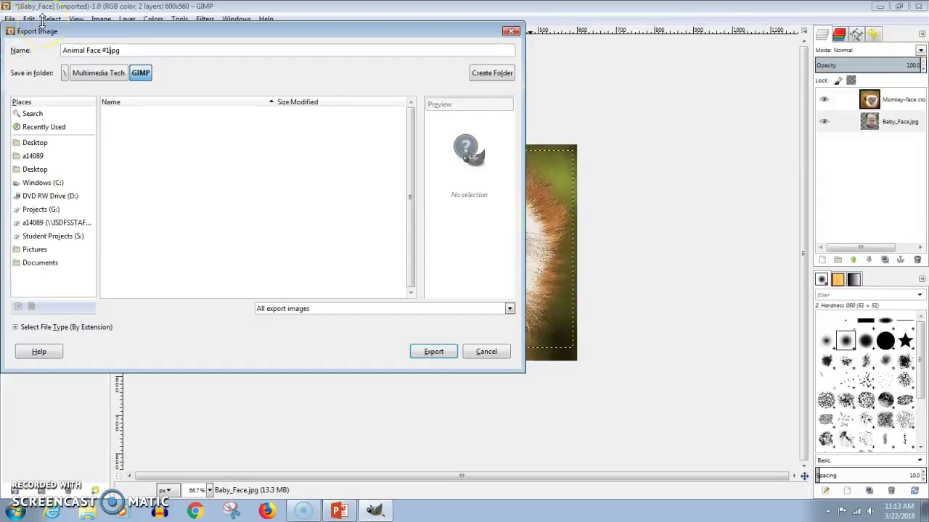
{"action": "left_click", "coordinate": [122, 50]}
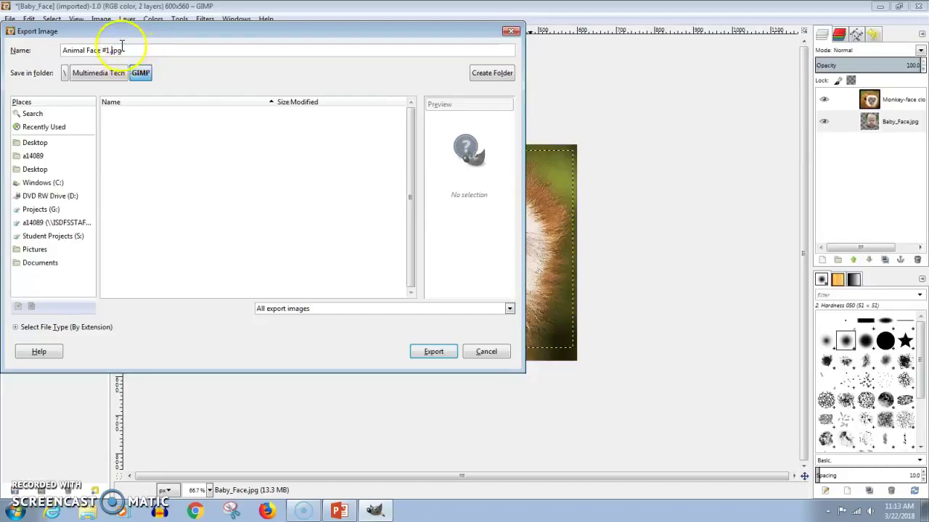
{"action": "left_click", "coordinate": [433, 352]}
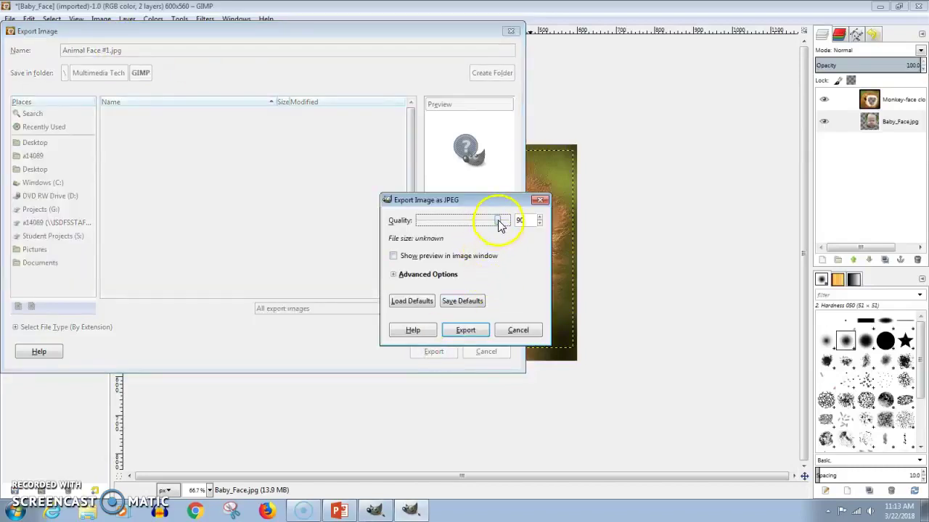
{"action": "left_click_drag", "start_coordinate": [498, 224], "coordinate": [514, 220]}
{"action": "left_click", "coordinate": [465, 330]}
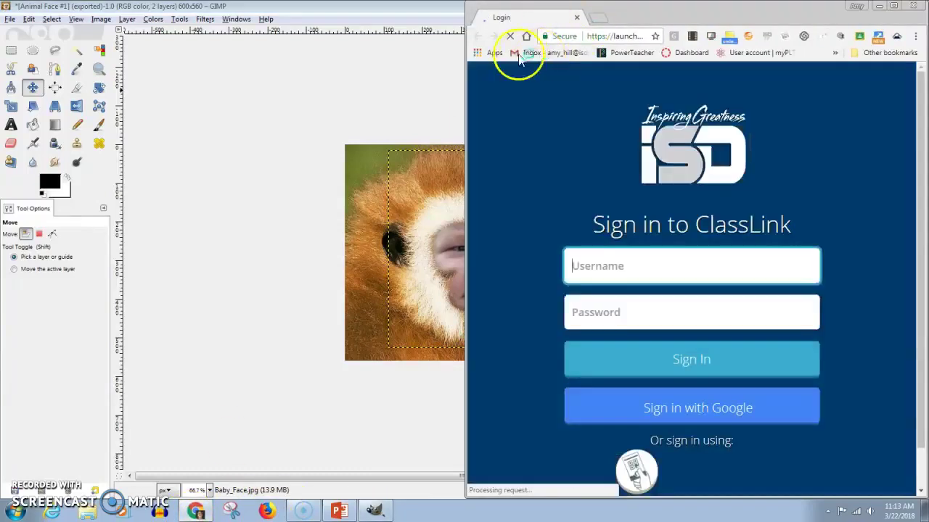
Switch to Chrome, open Google Drive and go to the Multi-Media Tech Broadcasting team drive
{"action": "left_click", "coordinate": [484, 55]}
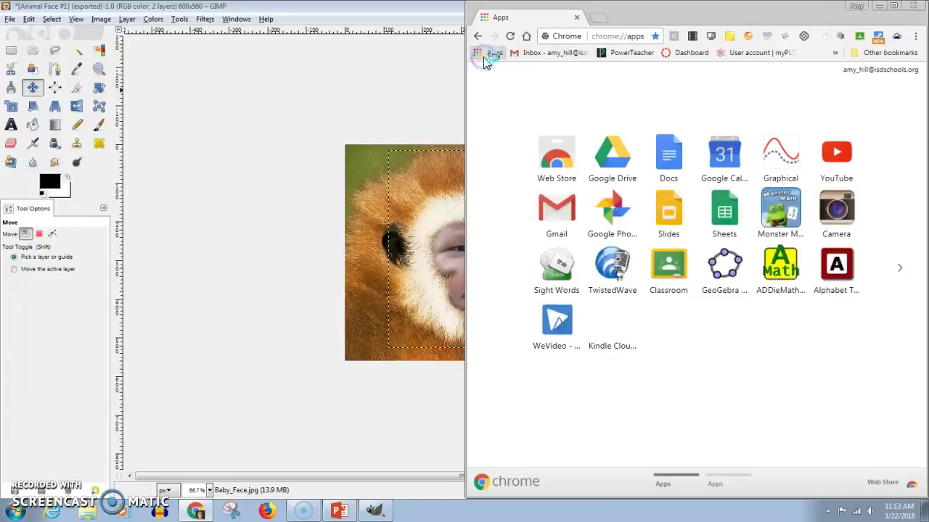
{"action": "left_click", "coordinate": [610, 172]}
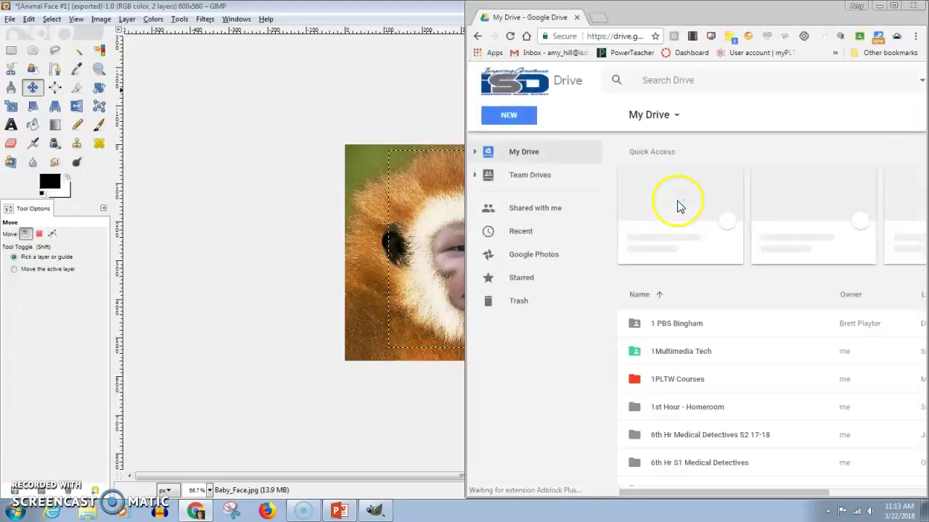
{"action": "left_click", "coordinate": [544, 179]}
{"action": "double_click", "coordinate": [696, 240]}
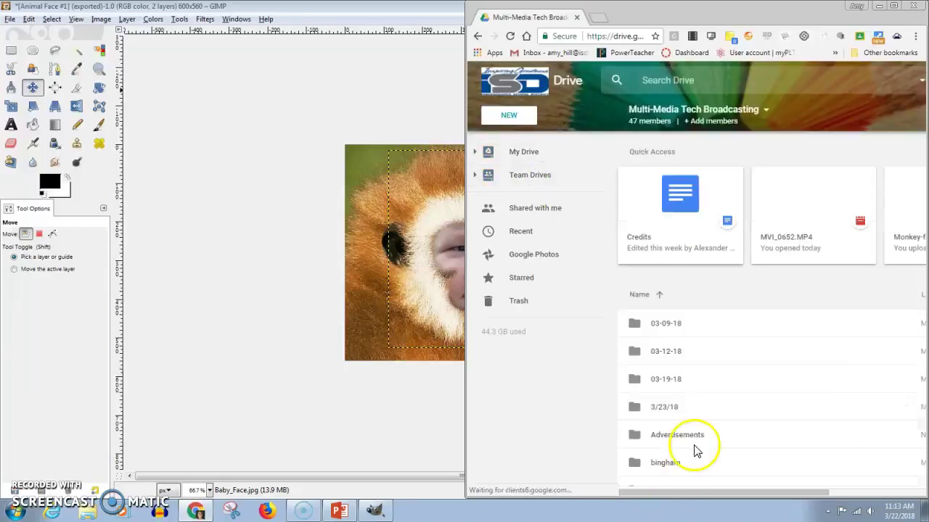
{"action": "left_click", "coordinate": [698, 389]}
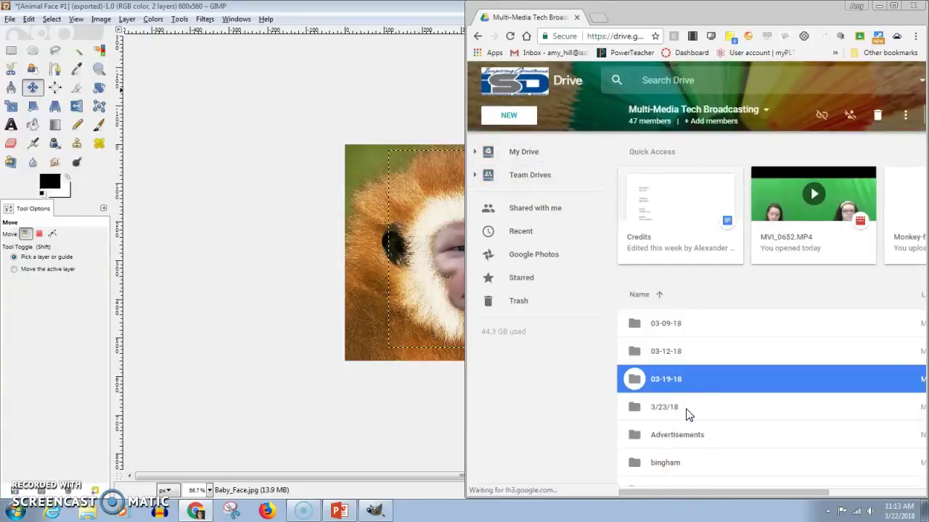
Open the Animals folder inside the team drive's GIMP folder
{"action": "scroll", "coordinate": [667, 410], "scroll_direction": "down", "scroll_amount": 4}
{"action": "left_click", "coordinate": [669, 394]}
{"action": "left_click", "coordinate": [673, 290]}
{"action": "double_click", "coordinate": [674, 290]}
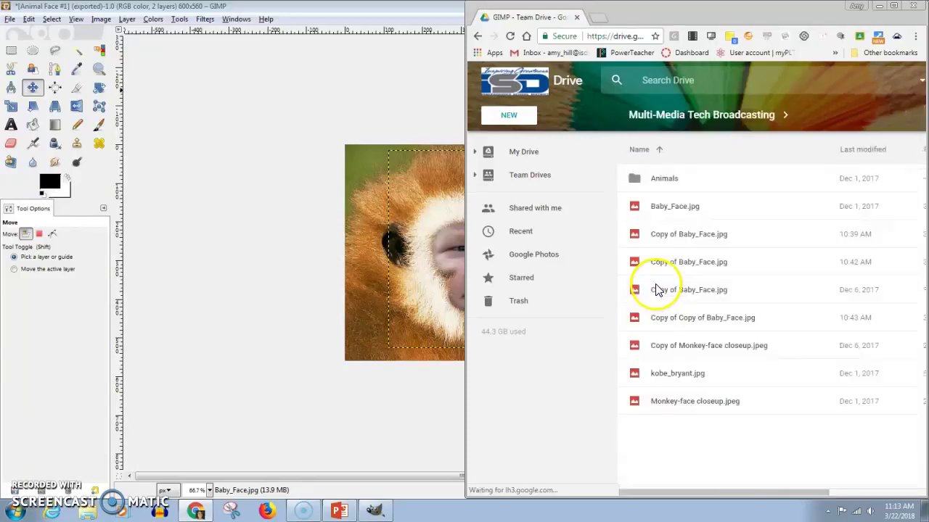
{"action": "left_click", "coordinate": [659, 181]}
{"action": "double_click", "coordinate": [660, 181]}
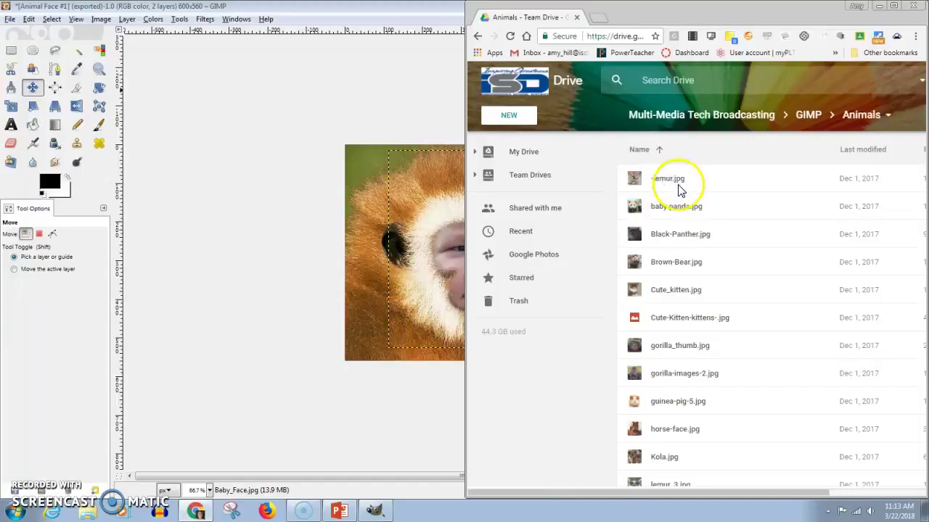
Open the lemur_3.jpg picture from the Animals folder
{"action": "scroll", "coordinate": [668, 347], "scroll_direction": "down", "scroll_amount": 3}
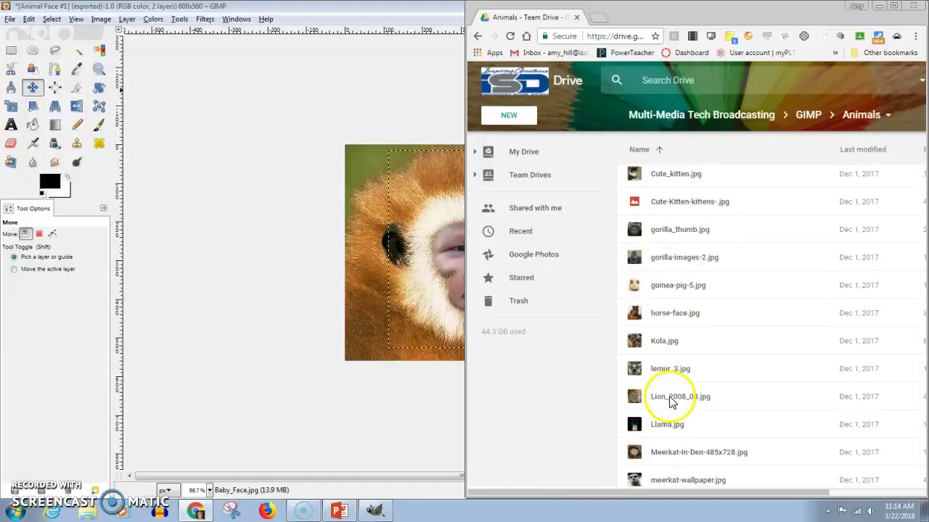
{"action": "double_click", "coordinate": [650, 255]}
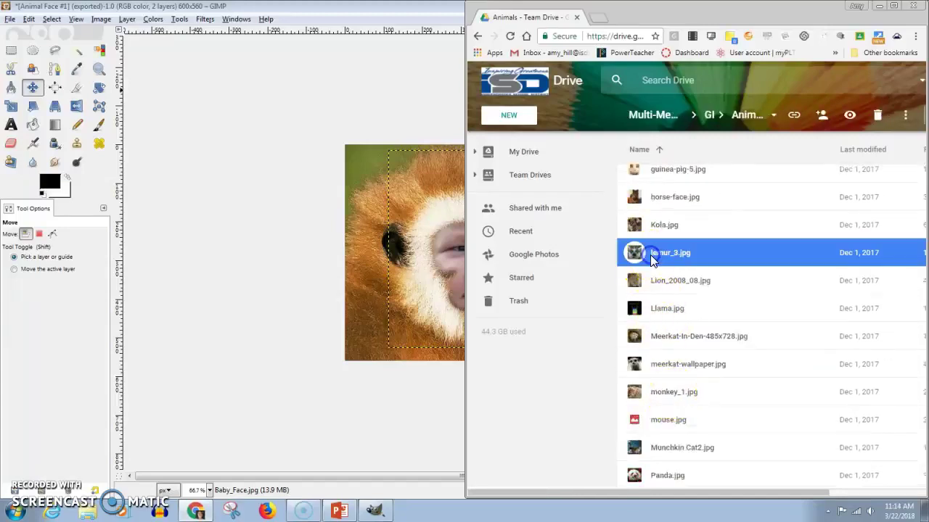